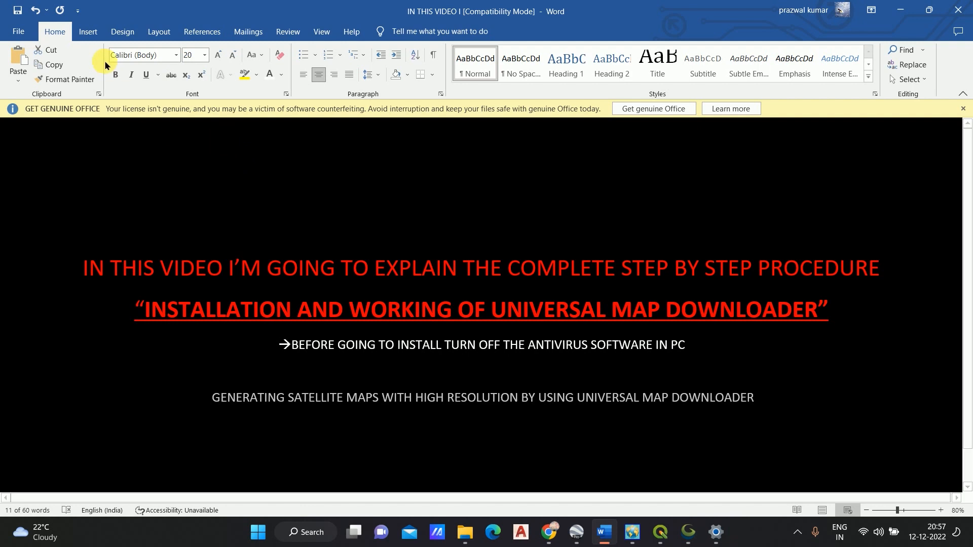
# Set the font colour of the line starting "GENERATING SATELLITE MAPS WITH HIGH RESOLUTION" to red and deselect it.
pyautogui.click(282, 76)
pyautogui.click(278, 189)
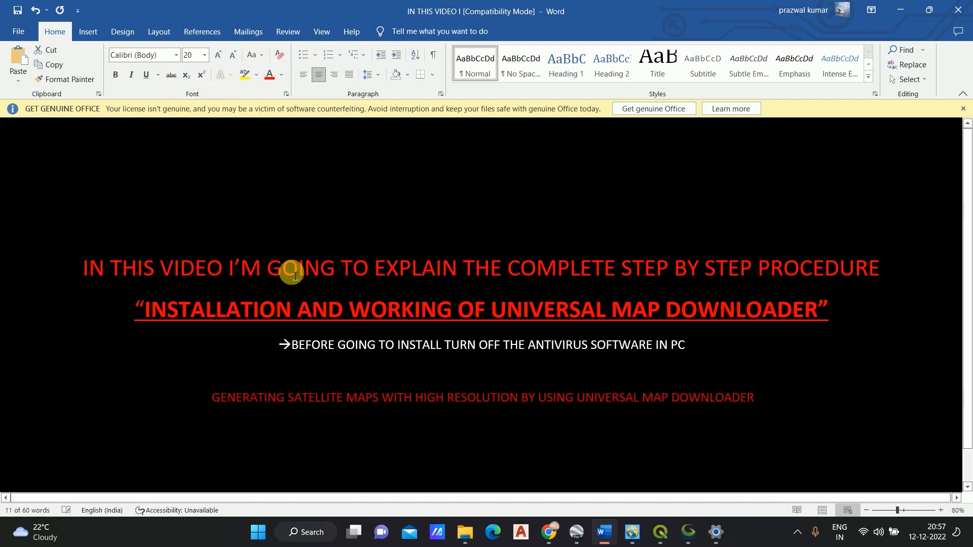
pyautogui.click(377, 400)
pyautogui.click(444, 408)
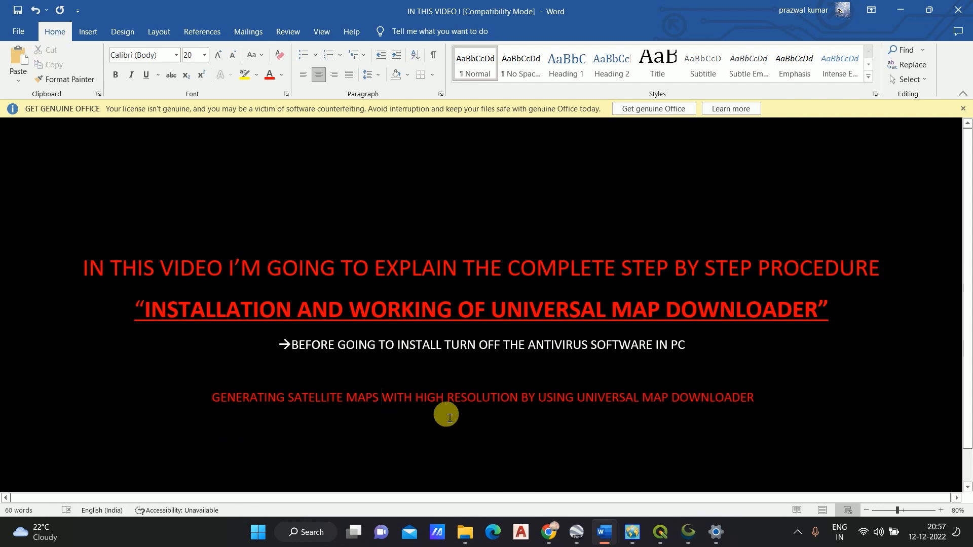
# Look over the Universal Maps Downloader window, minimize it and return to Google Earth Pro.
pyautogui.moveTo(655, 545)
pyautogui.click(632, 543)
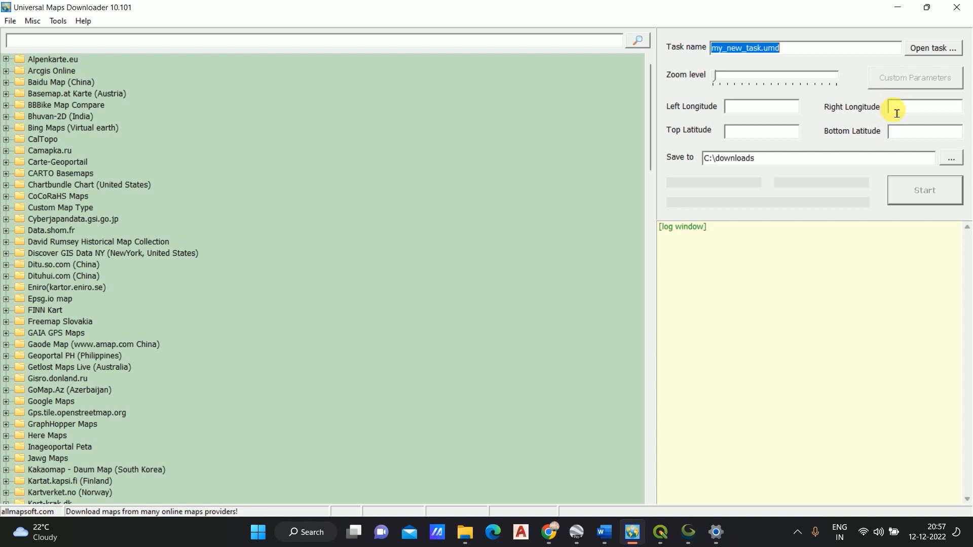
pyautogui.click(899, 7)
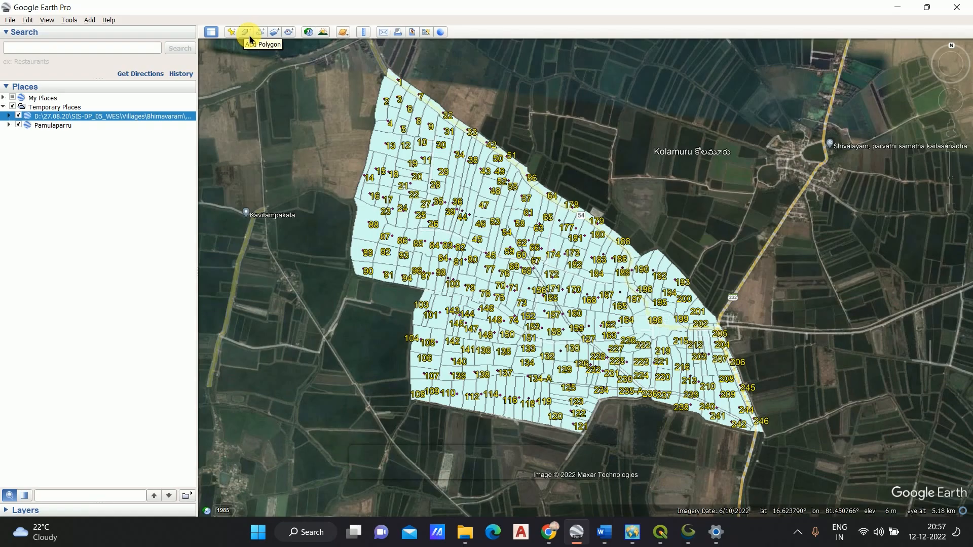
# Draw a new four-cornered polygon that encloses all the numbered village parcels on the map.
pyautogui.click(247, 33)
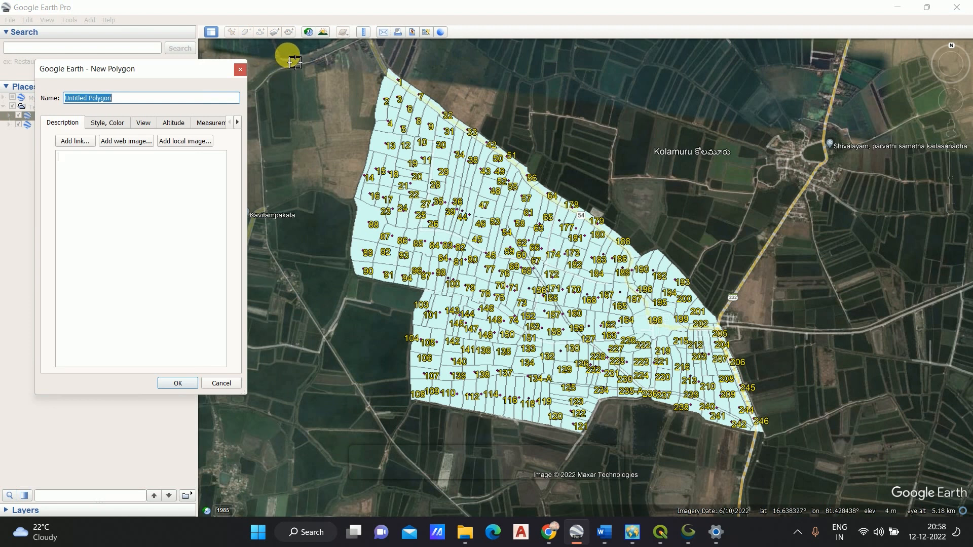
pyautogui.click(282, 54)
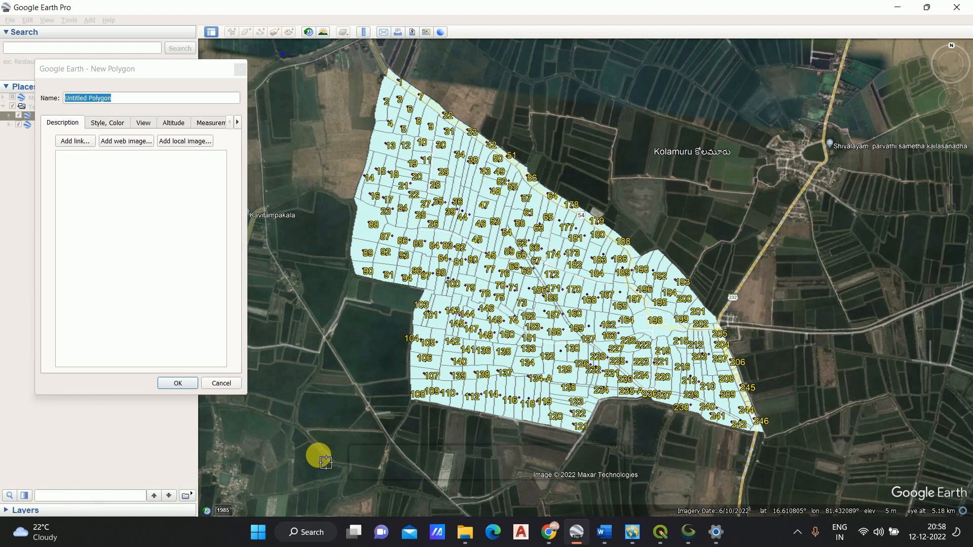
pyautogui.click(316, 448)
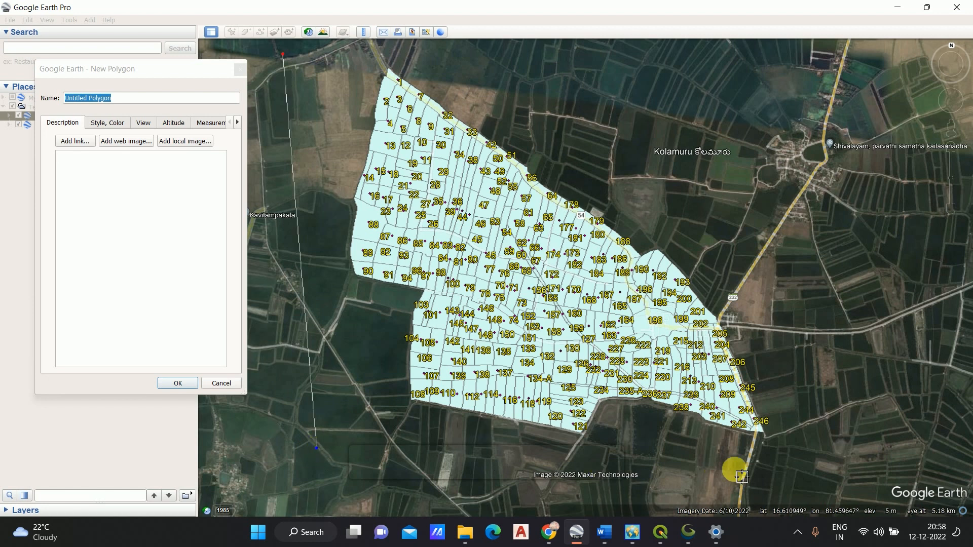
pyautogui.click(789, 468)
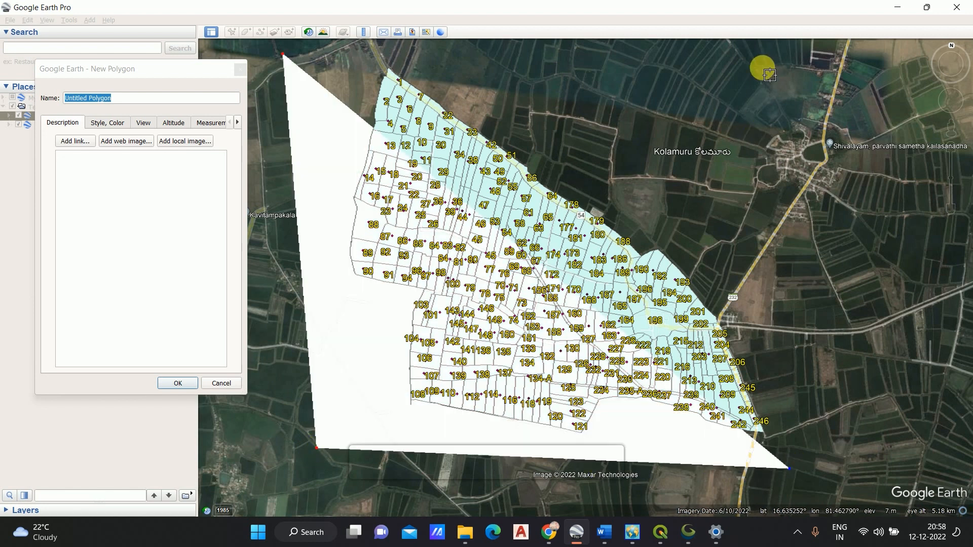
pyautogui.click(777, 48)
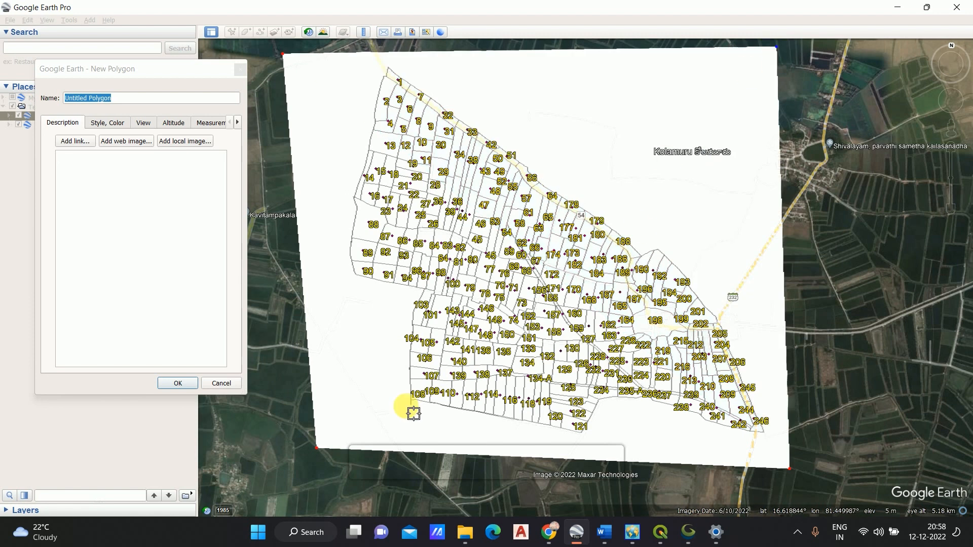
# Straighten the polygon into a near rectangle by adjusting its south-west, north-west and south-east corners.
pyautogui.moveTo(319, 453)
pyautogui.mouseDown()
pyautogui.moveTo(296, 459)
pyautogui.moveTo(320, 450)
pyautogui.mouseUp()
pyautogui.moveTo(282, 53); pyautogui.dragTo(318, 54)
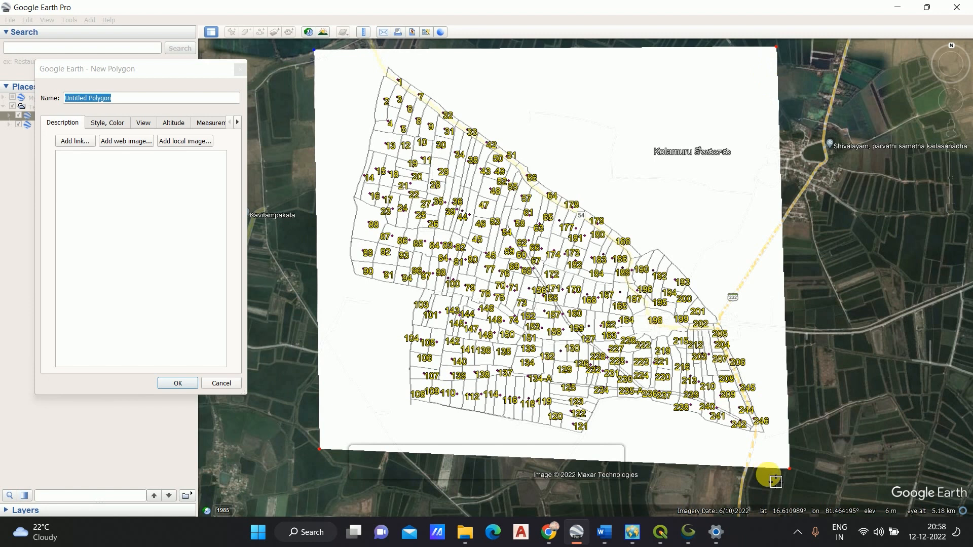
pyautogui.moveTo(788, 468); pyautogui.dragTo(780, 462)
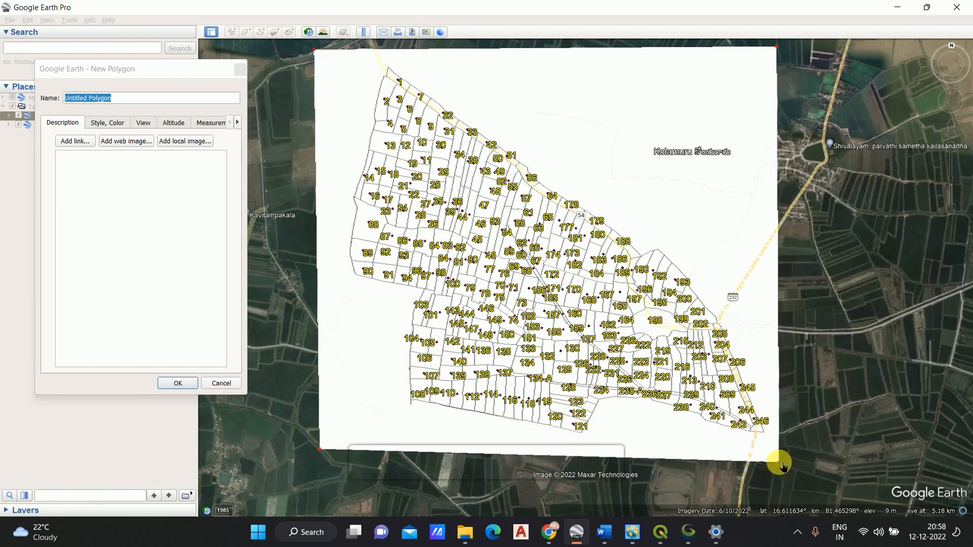
# Set the polygon's area opacity to 0% and save the polygon.
pyautogui.click(109, 120)
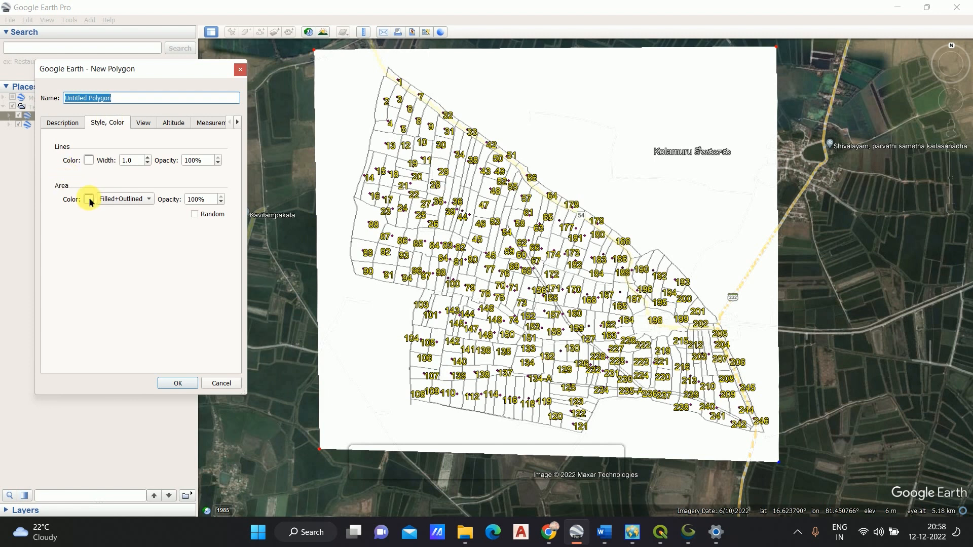
pyautogui.moveTo(200, 199); pyautogui.dragTo(171, 200)
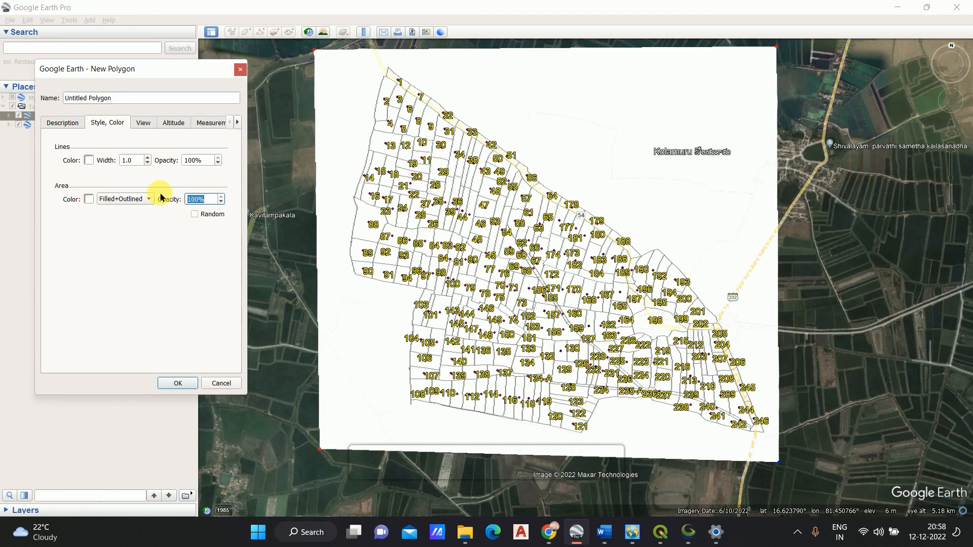
pyautogui.write('0')
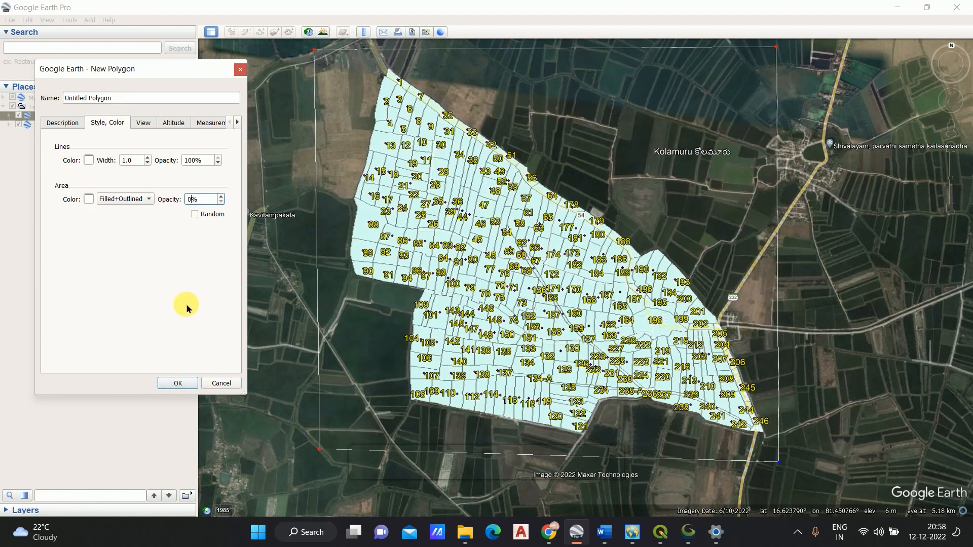
pyautogui.click(177, 383)
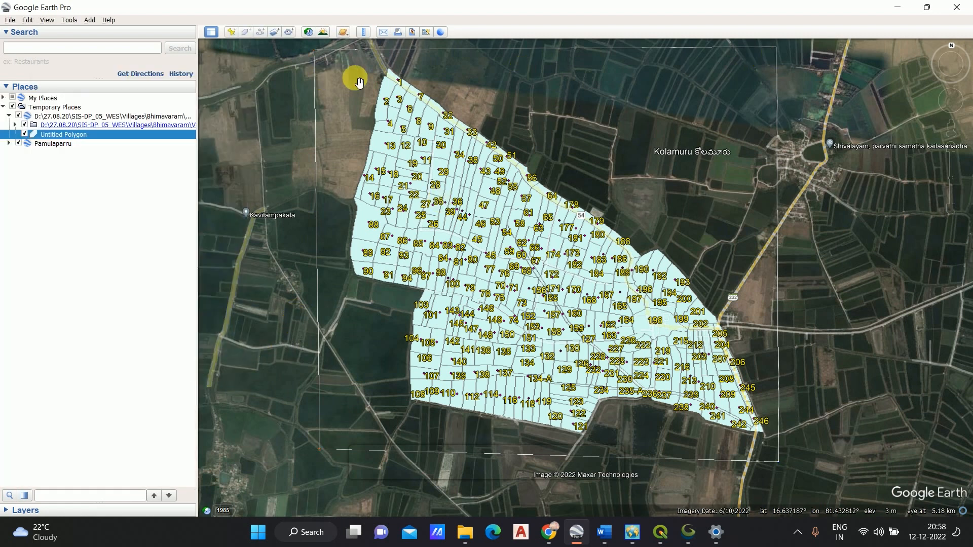
# Reopen the polygon's properties, fine-tune its north-east and south-west corners, and save the shape.
pyautogui.rightClick(76, 135)
pyautogui.click(104, 254)
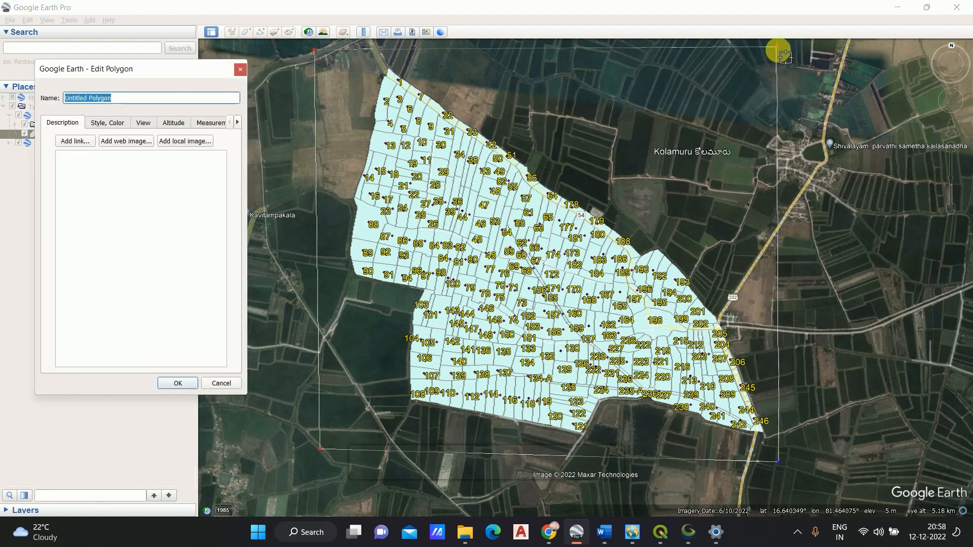
pyautogui.moveTo(780, 51); pyautogui.dragTo(781, 58)
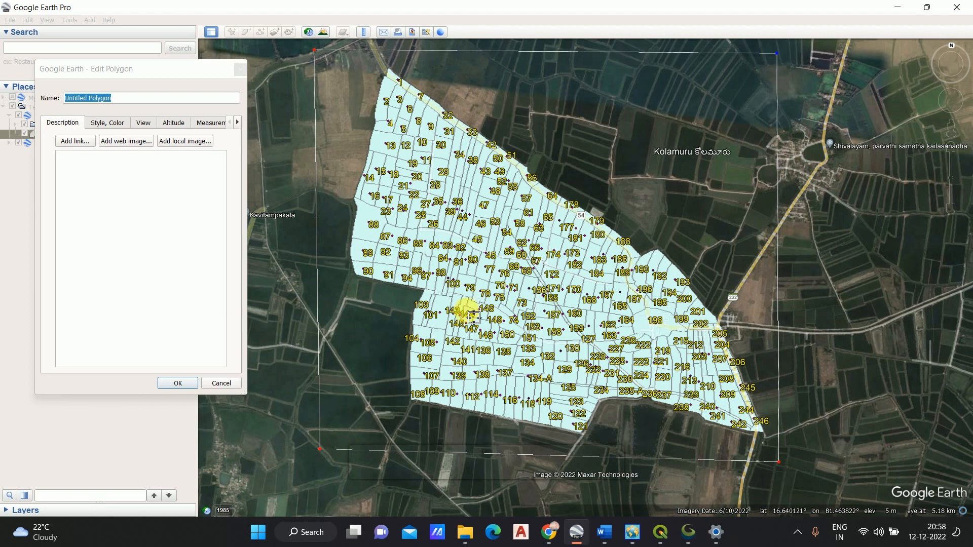
pyautogui.moveTo(320, 449); pyautogui.dragTo(321, 447)
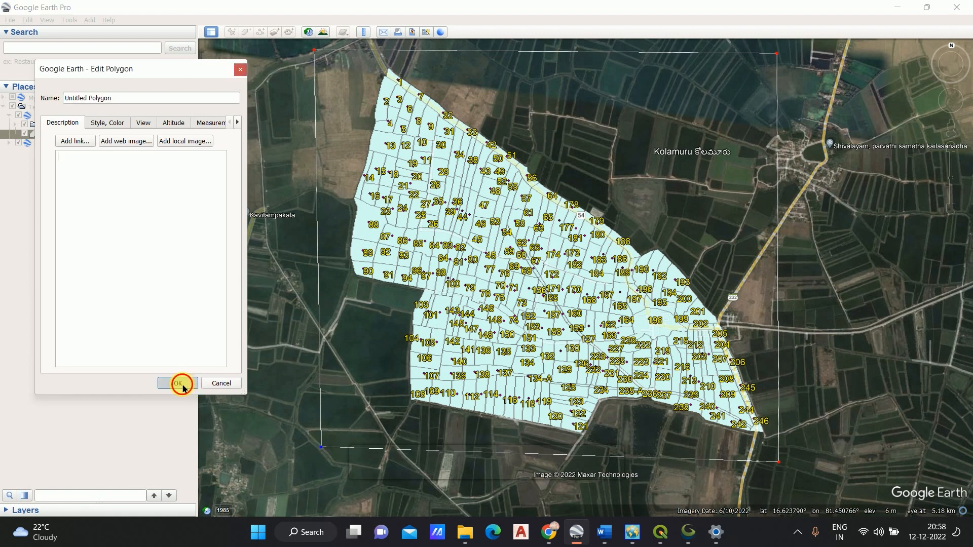
pyautogui.click(179, 384)
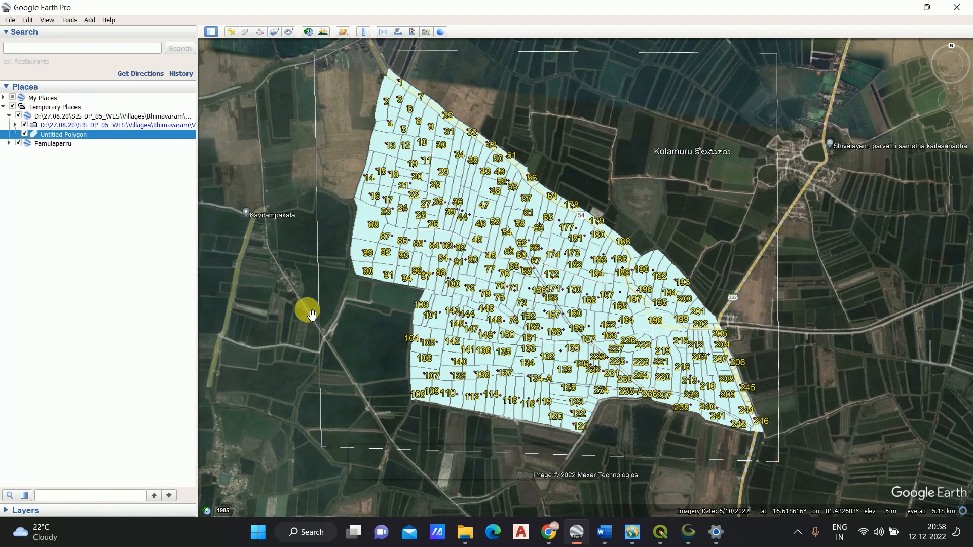
# Add a placemark named P1 at the polygon's north-west corner, about latitude 16.6386° and longitude 81.4304°.
pyautogui.click(232, 34)
pyautogui.moveTo(598, 279); pyautogui.dragTo(318, 55)
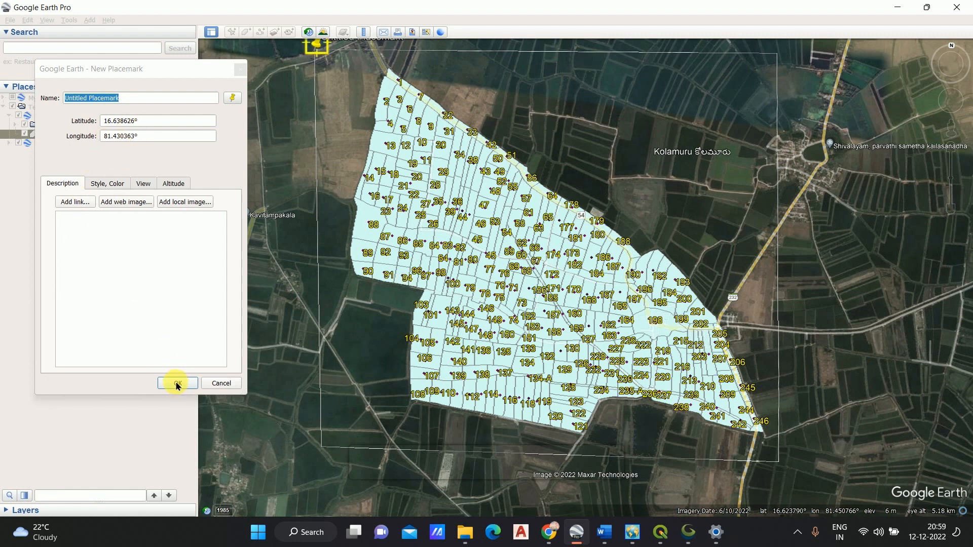
pyautogui.click(133, 99)
pyautogui.moveTo(89, 98); pyautogui.dragTo(15, 99)
pyautogui.write('P')
pyautogui.click(67, 98)
pyautogui.write('1')
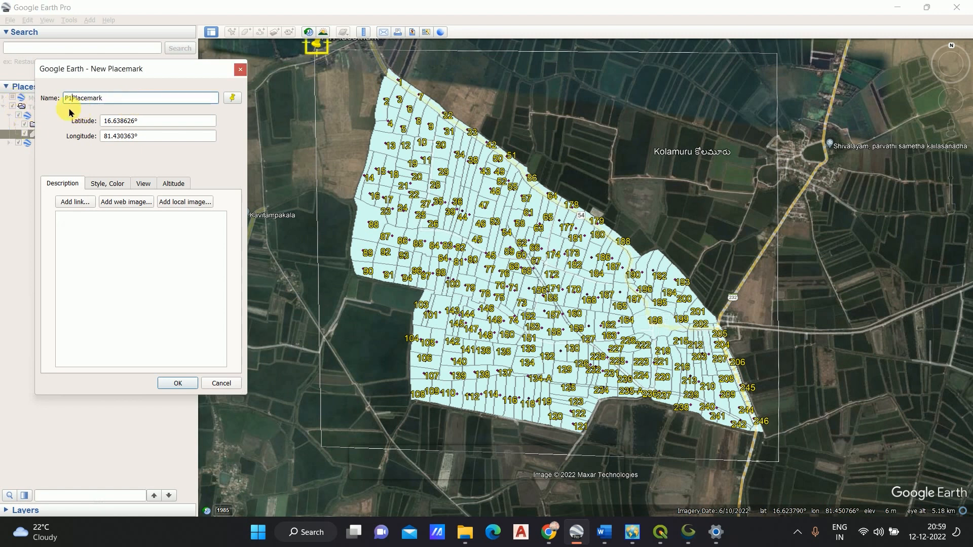
pyautogui.moveTo(124, 98); pyautogui.dragTo(29, 102)
pyautogui.write('P')
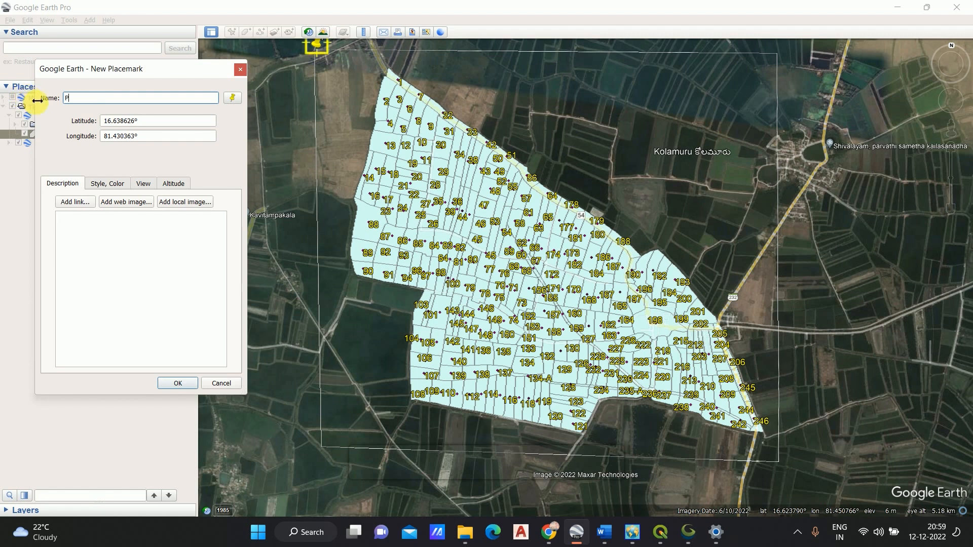
pyautogui.write('1')
pyautogui.click(177, 383)
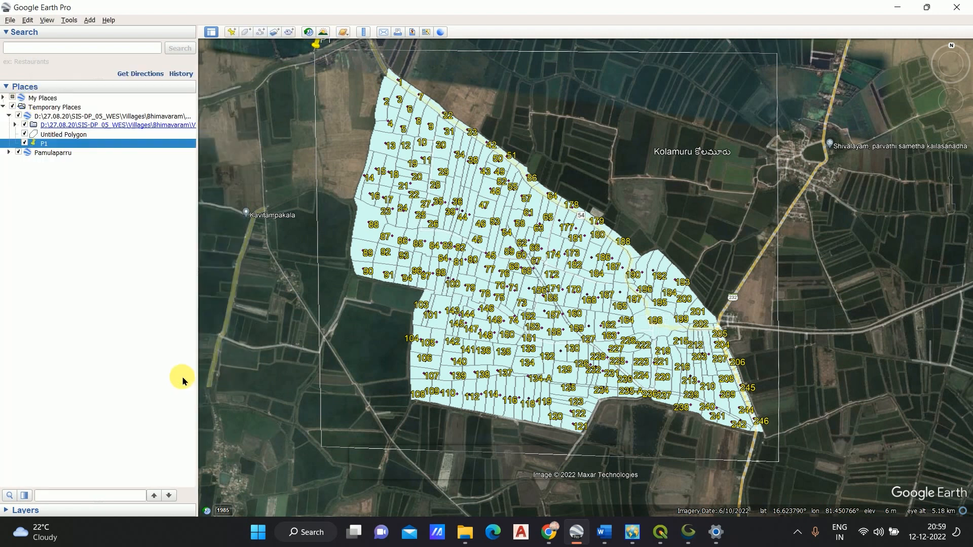
# Add a placemark named P2 at the polygon's south-east corner, about latitude 16.6116° and longitude 81.4653°.
pyautogui.click(231, 32)
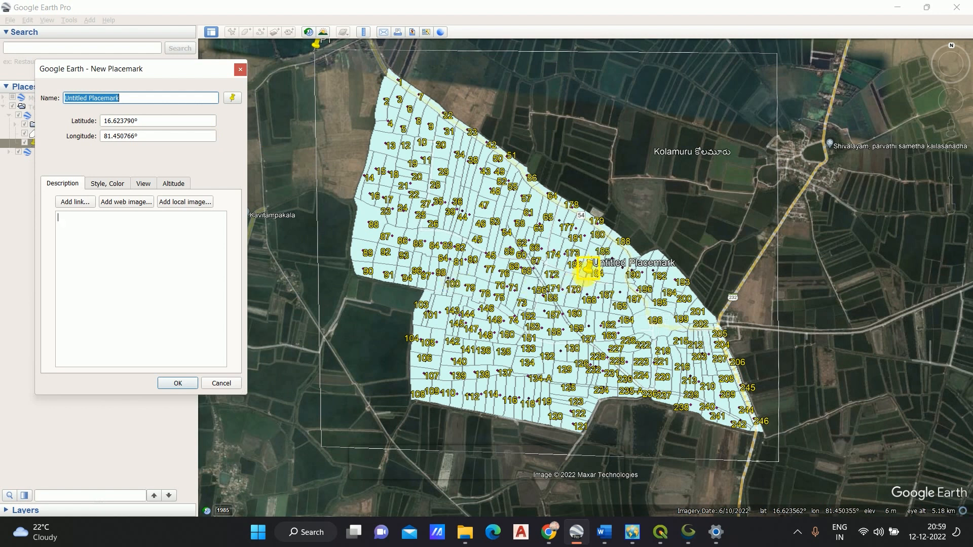
pyautogui.click(599, 290)
pyautogui.moveTo(599, 290); pyautogui.dragTo(783, 466)
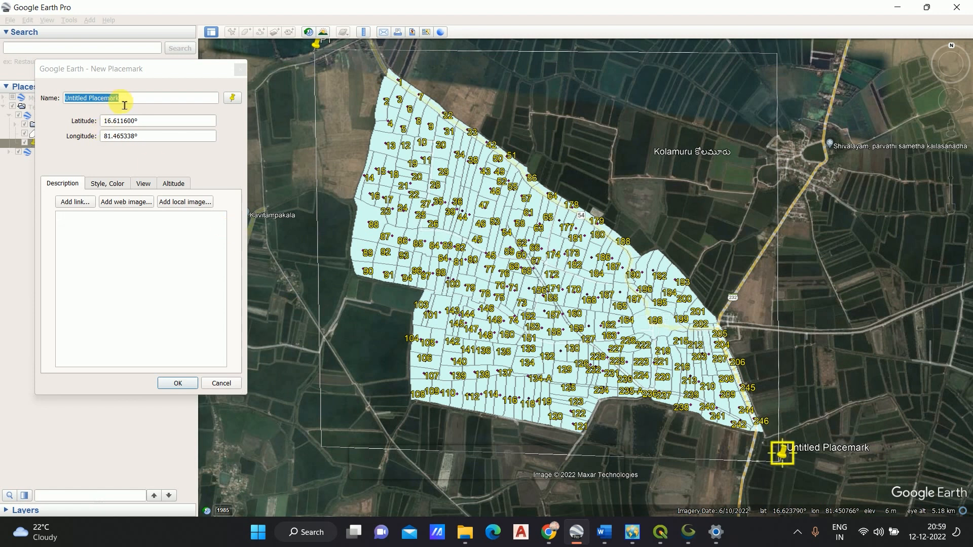
pyautogui.moveTo(139, 103); pyautogui.dragTo(8, 98)
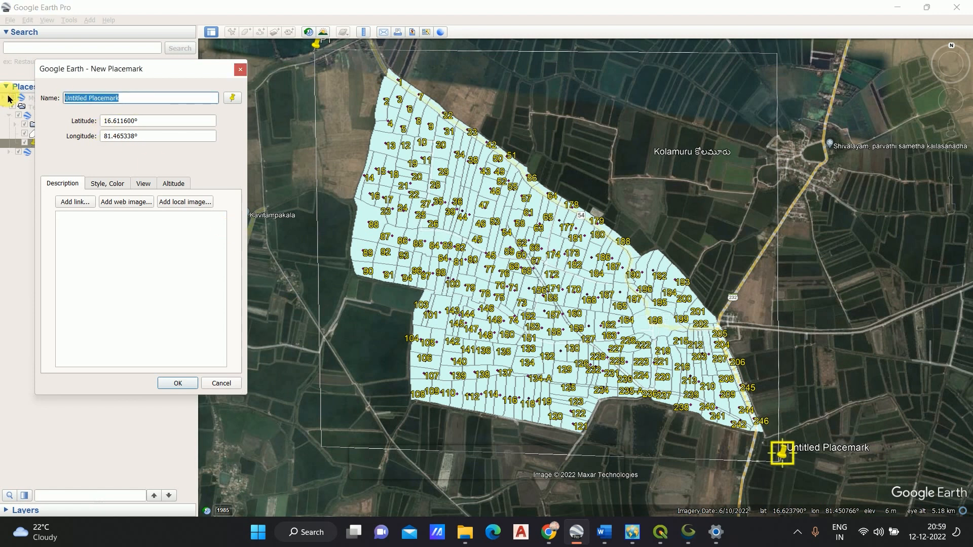
pyautogui.write('P2')
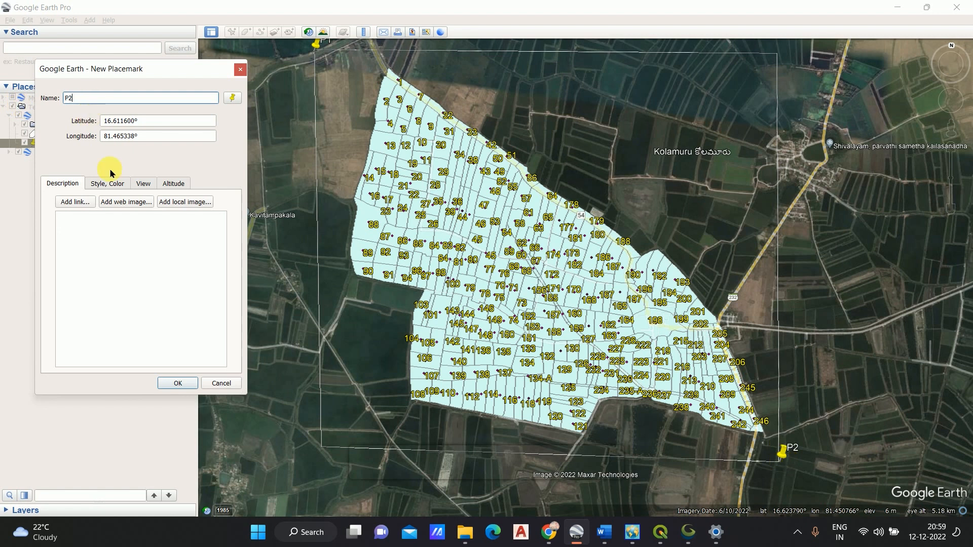
pyautogui.click(188, 383)
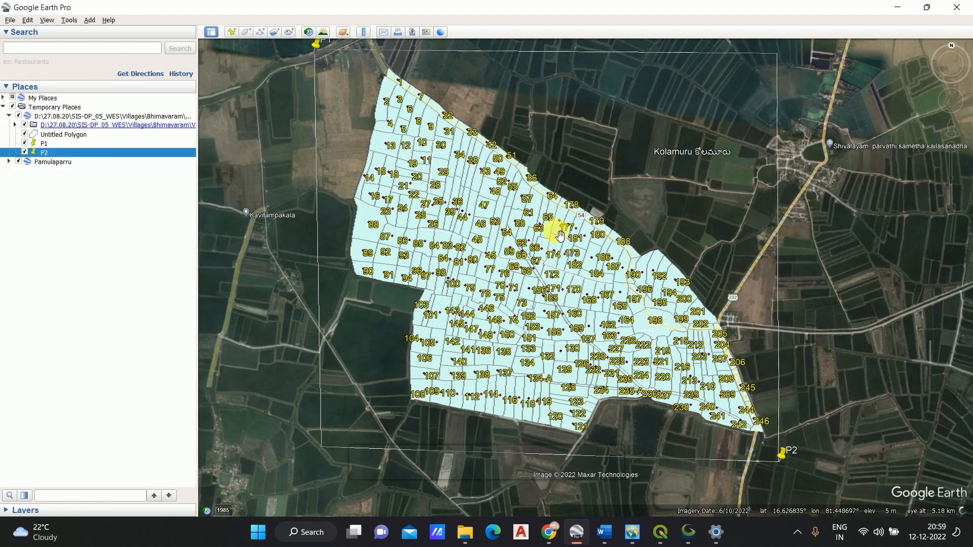
# Open the properties of placemark P1 and select its latitude value.
pyautogui.click(51, 143)
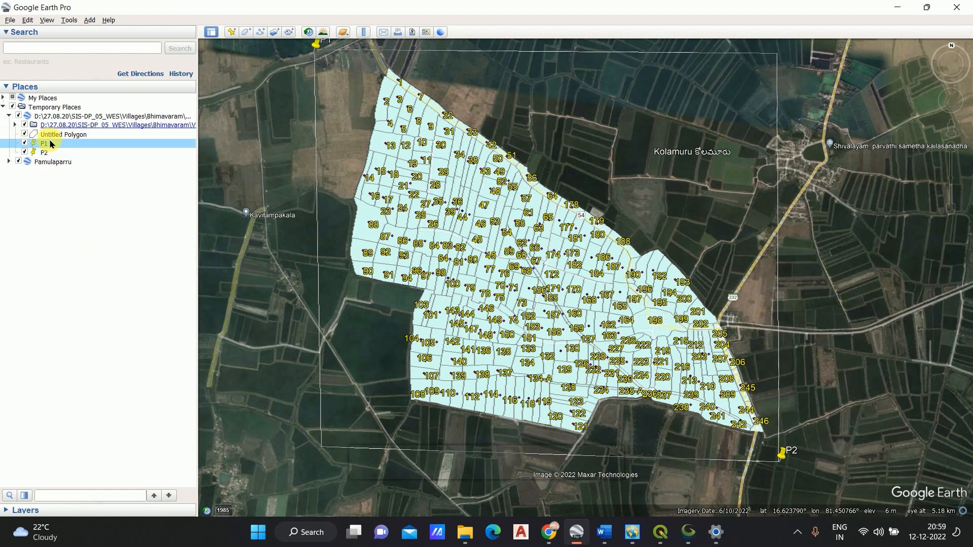
pyautogui.rightClick(51, 143)
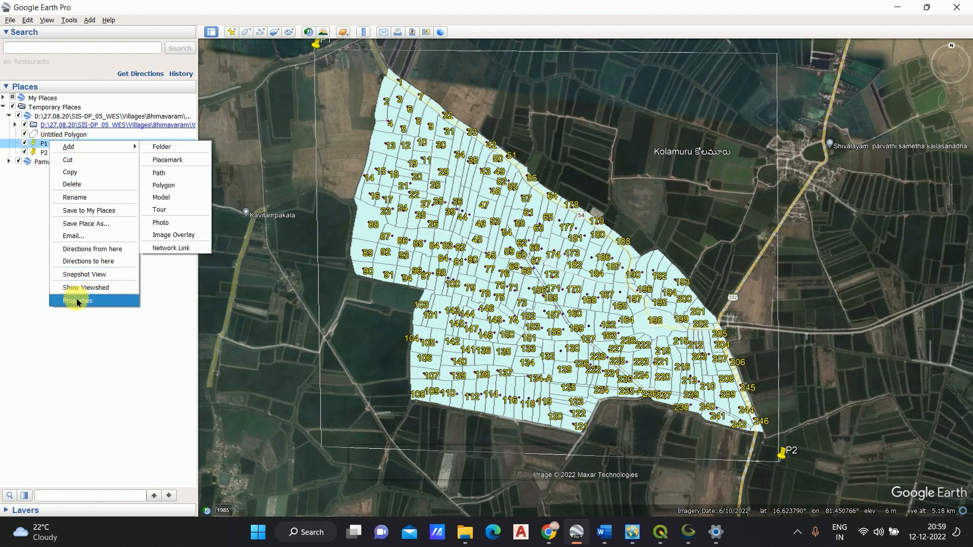
pyautogui.click(76, 298)
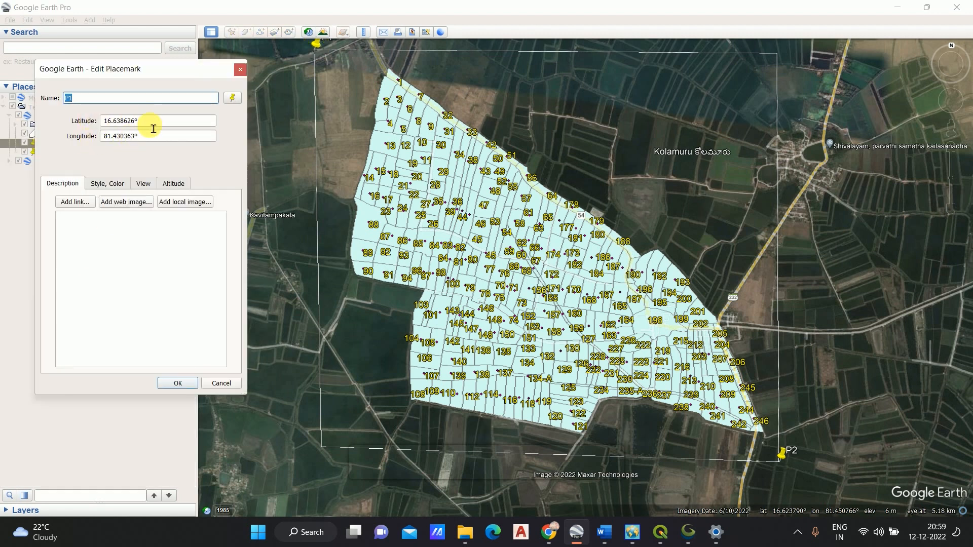
pyautogui.moveTo(136, 122); pyautogui.dragTo(94, 125)
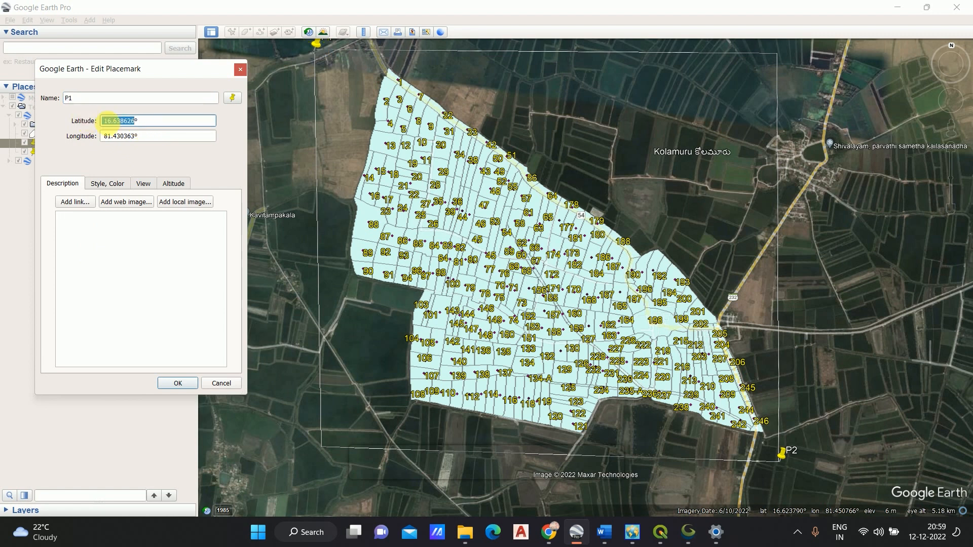
# Switch to Universal Maps Downloader and browse to the UNIVERSAL MAP DOWNLOADER folder on the desktop for opening a task.
pyautogui.click(633, 533)
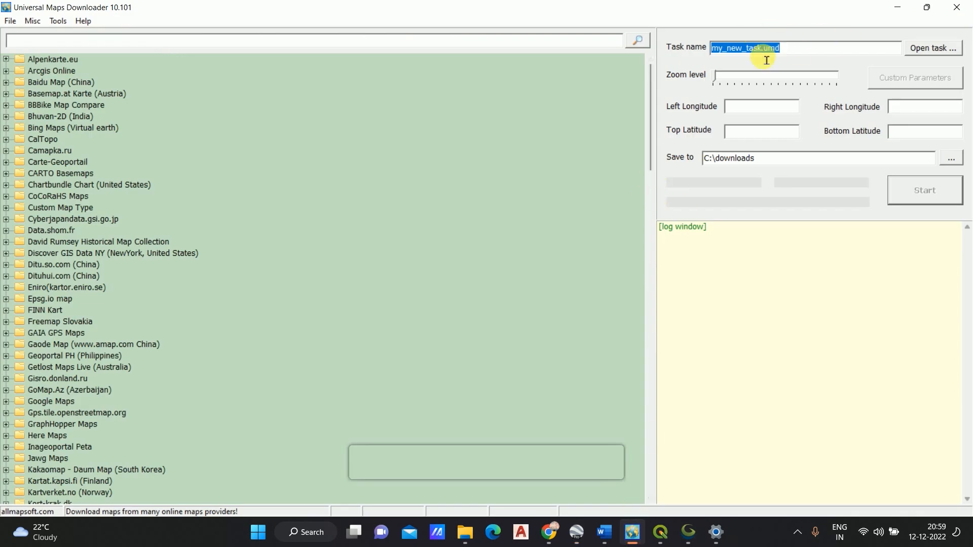
pyautogui.click(923, 49)
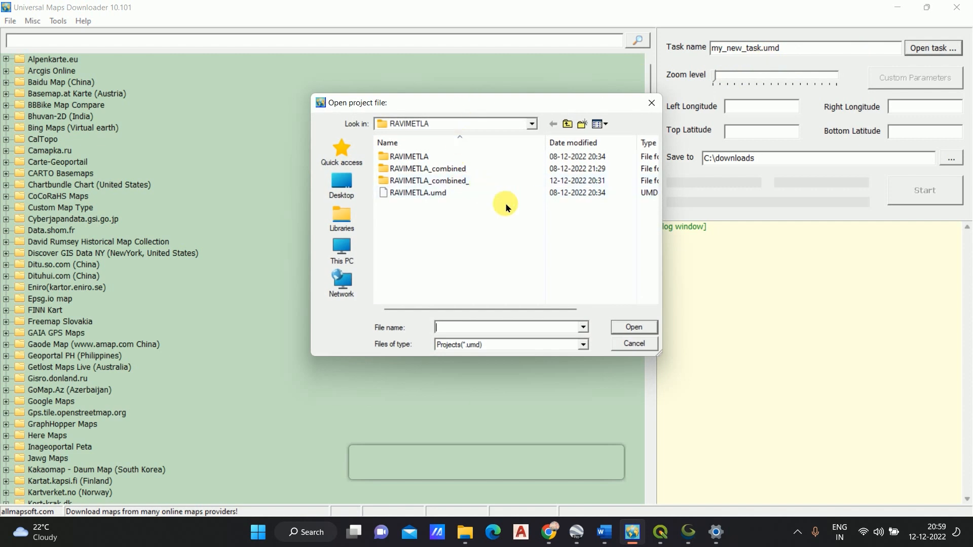
pyautogui.click(530, 125)
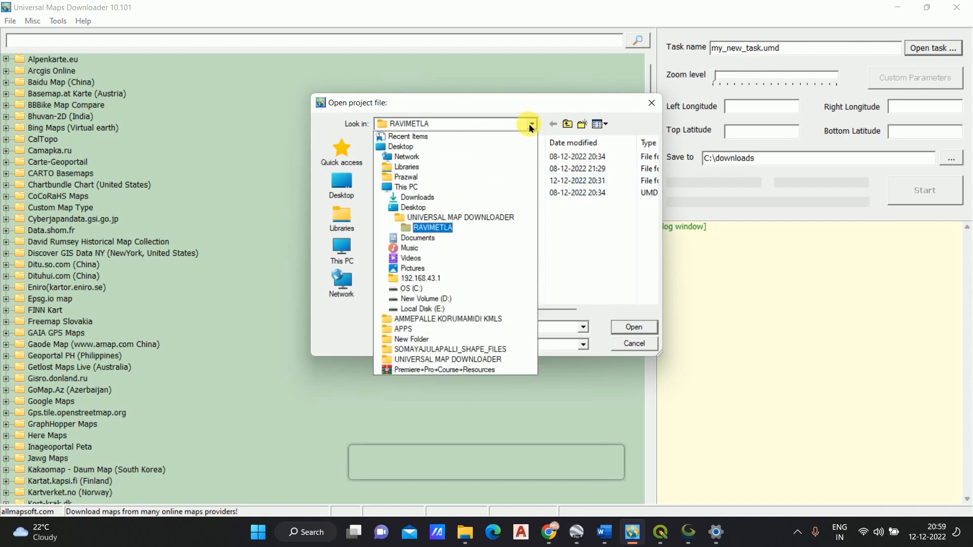
pyautogui.click(442, 218)
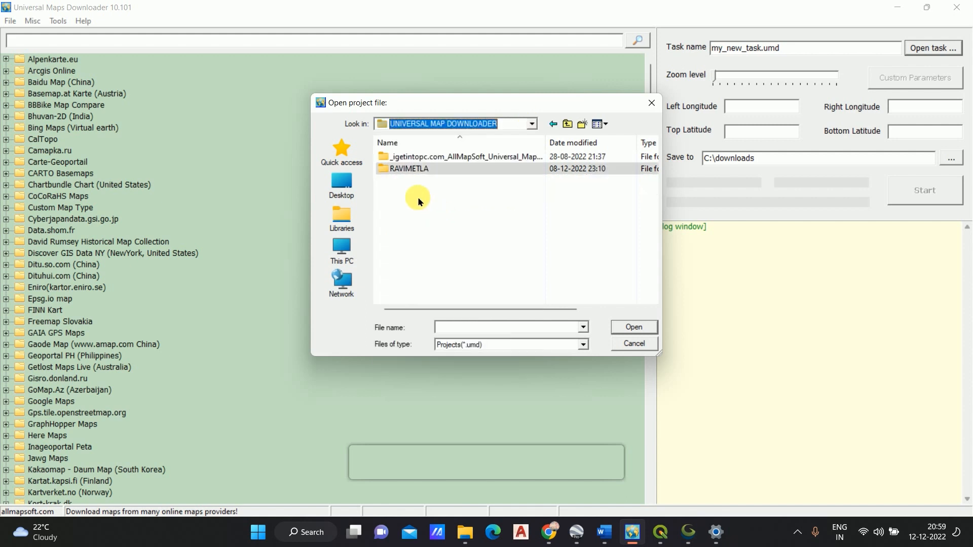
# Create a new folder named DEMO and open a task named VILLAGE NAME inside it.
pyautogui.rightClick(456, 209)
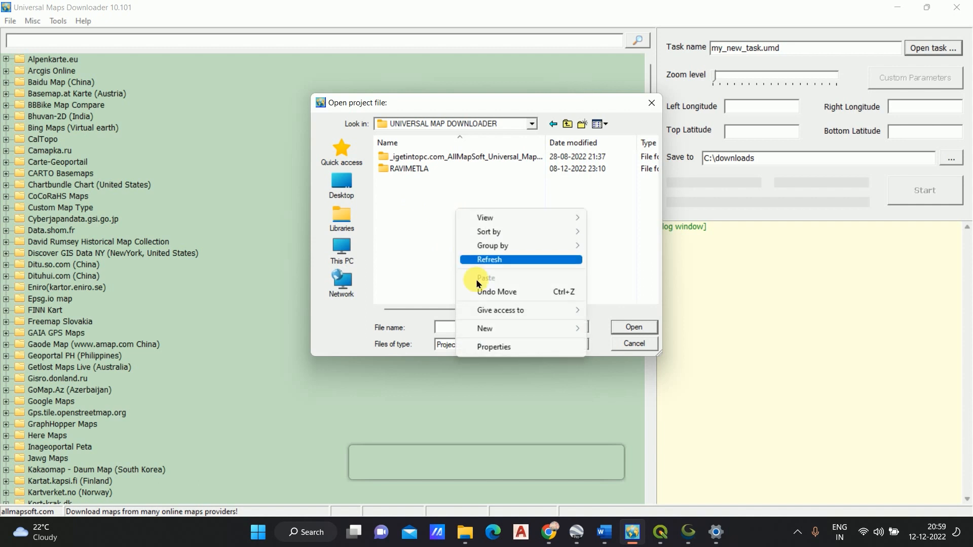
pyautogui.moveTo(557, 329)
pyautogui.click(602, 330)
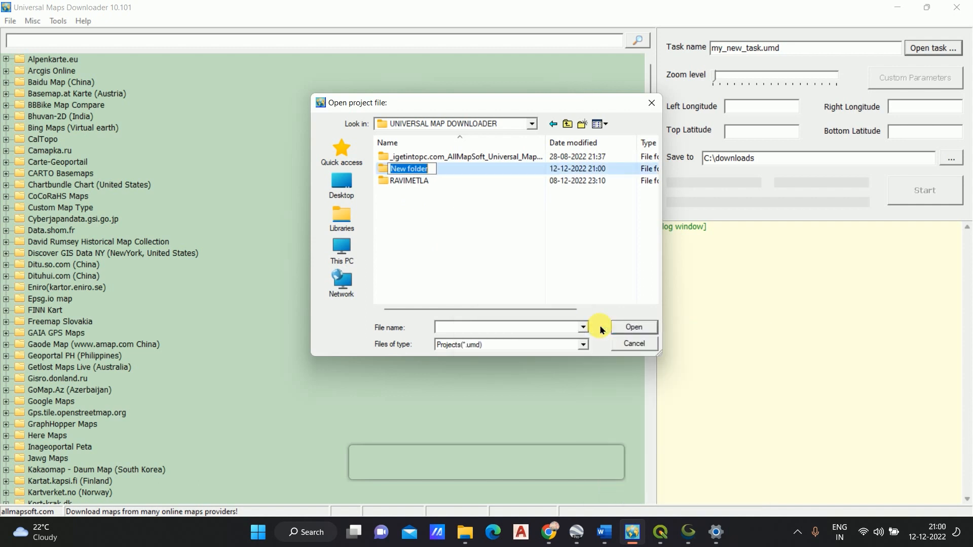
pyautogui.write('DEM')
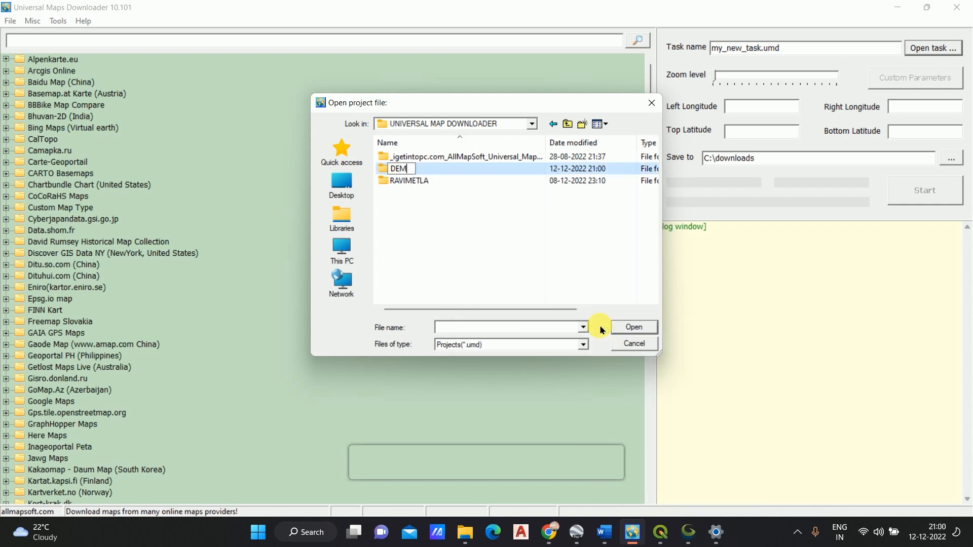
pyautogui.press('Return')
pyautogui.press('Return')
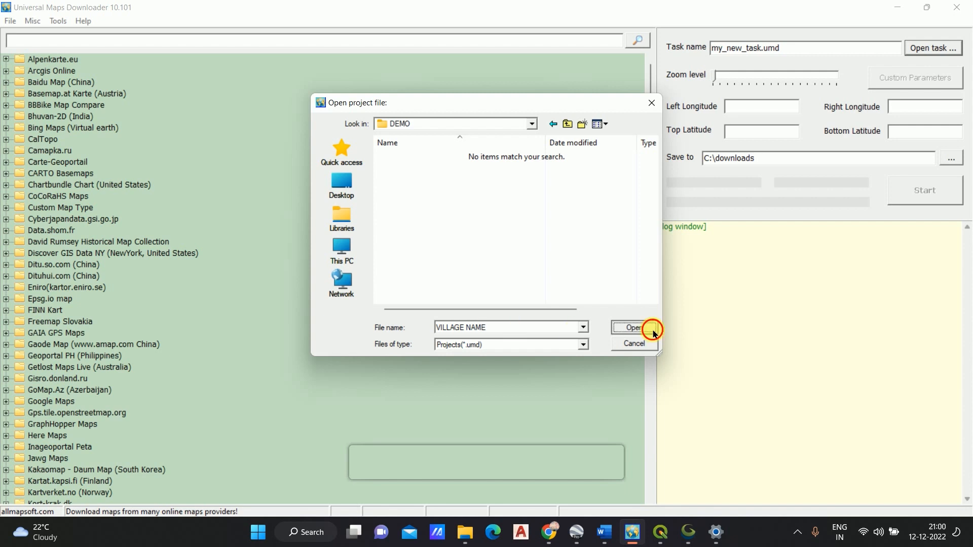
pyautogui.click(633, 327)
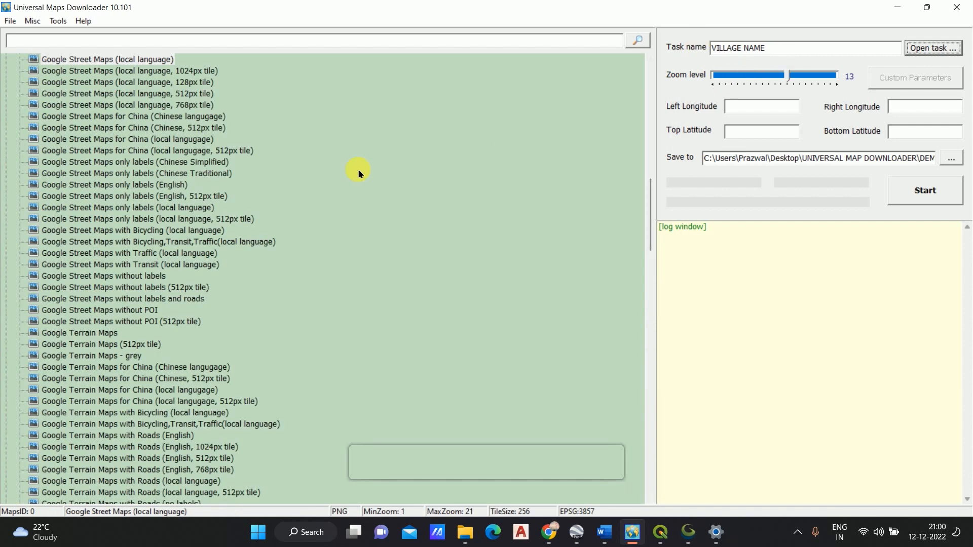
# Choose Google Satellite Maps as the map source and set the zoom level to 21.
pyautogui.scroll(2, 108, 191)
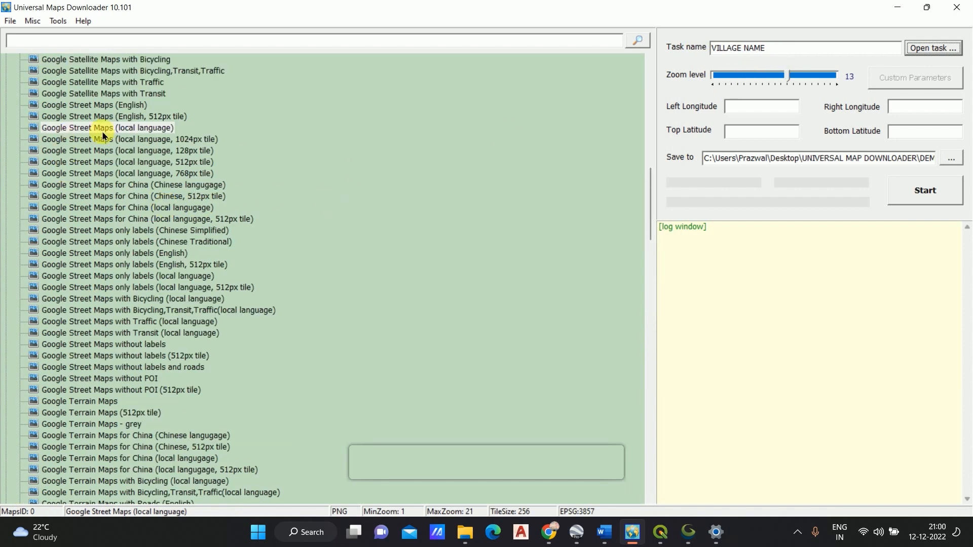
pyautogui.scroll(5, 70, 175)
pyautogui.scroll(1, 70, 175)
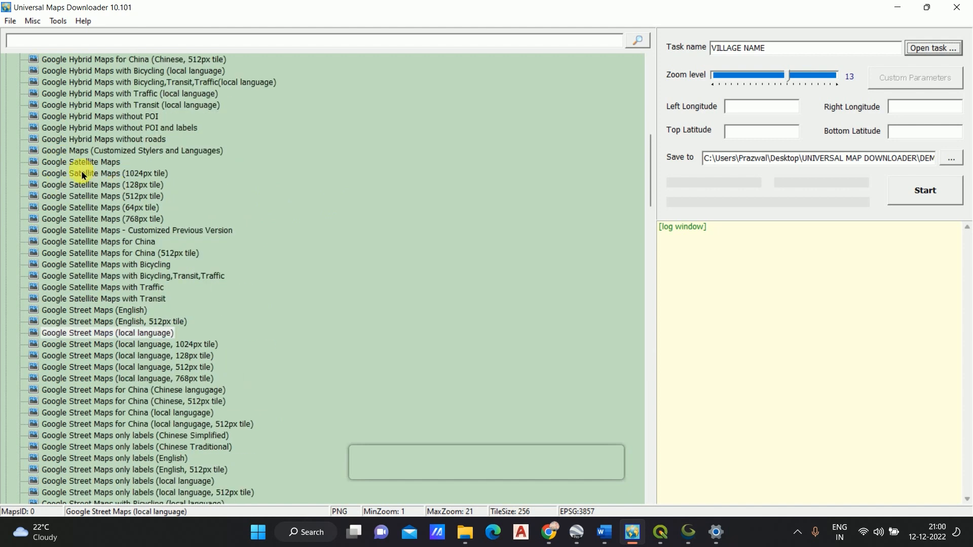
pyautogui.click(118, 162)
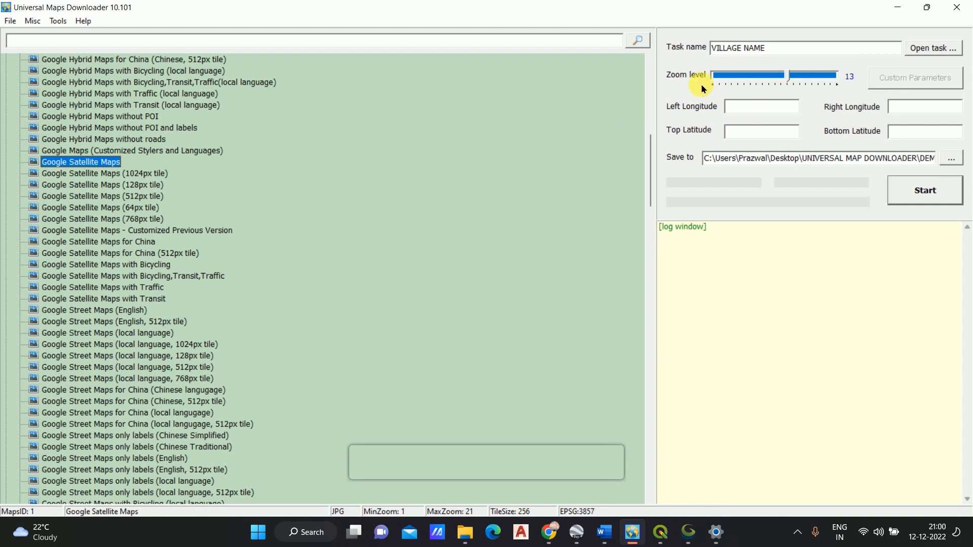
pyautogui.moveTo(790, 77); pyautogui.dragTo(834, 79)
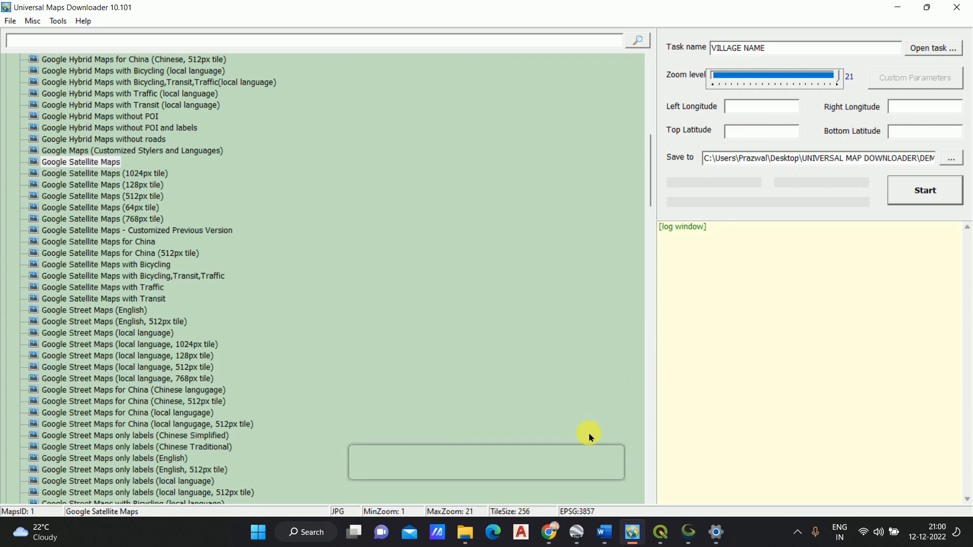
pyautogui.click(661, 534)
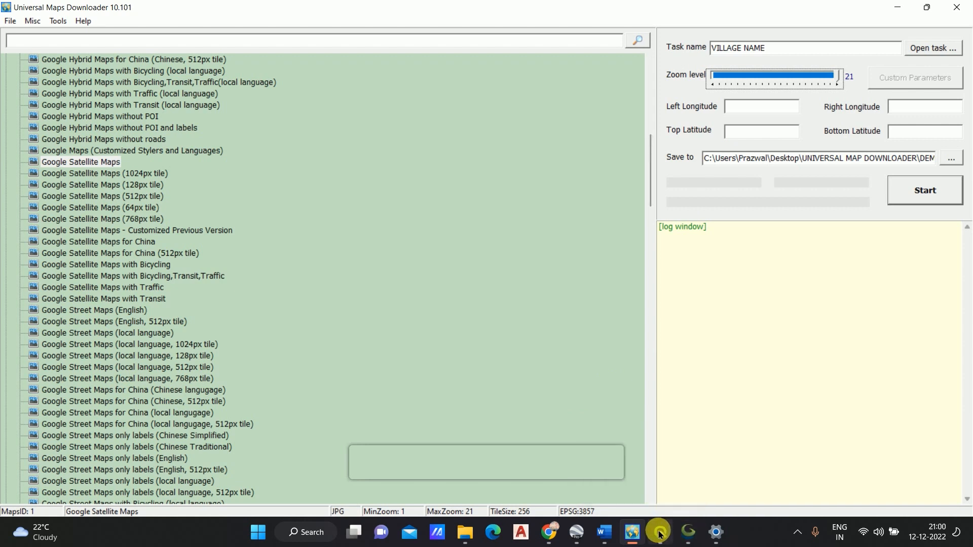
pyautogui.click(898, 7)
pyautogui.click(687, 532)
pyautogui.click(956, 7)
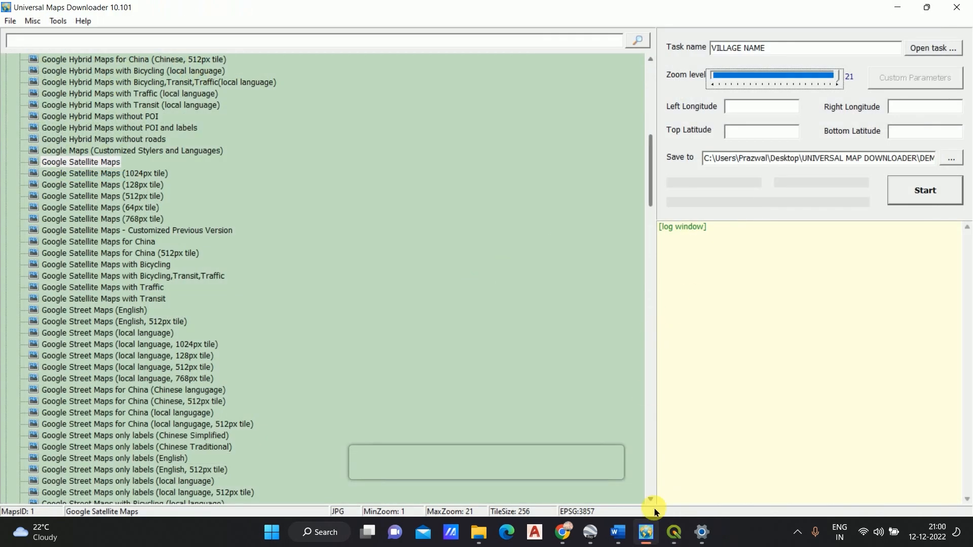
# Check placemark P1 in Google Earth Pro and enter its latitude 16.638626 as the Top Latitude in Universal Maps Downloader.
pyautogui.click(590, 532)
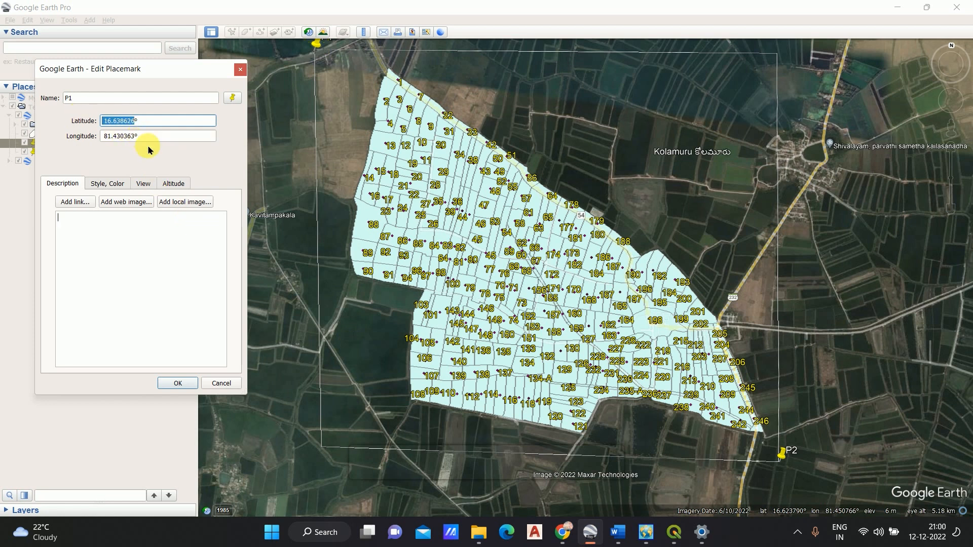
pyautogui.click(897, 7)
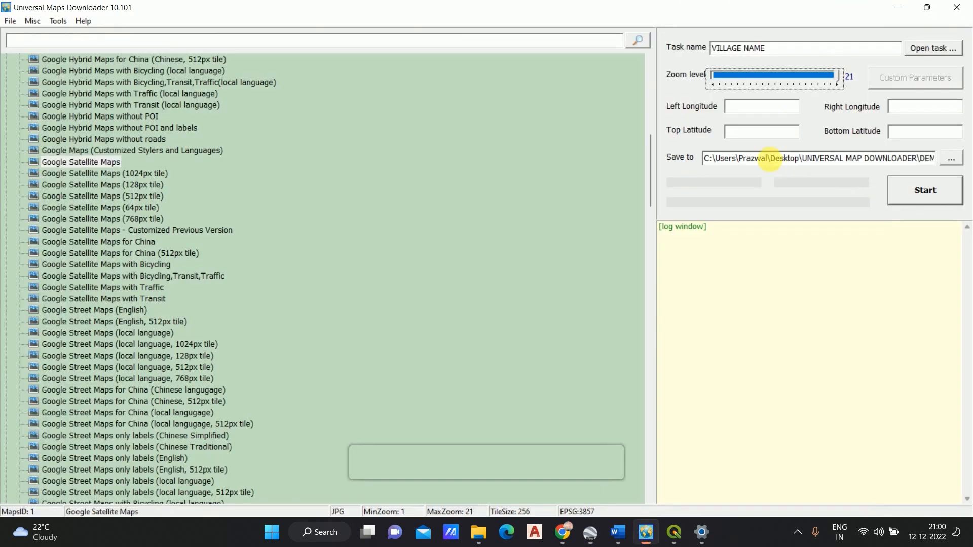
pyautogui.click(754, 140)
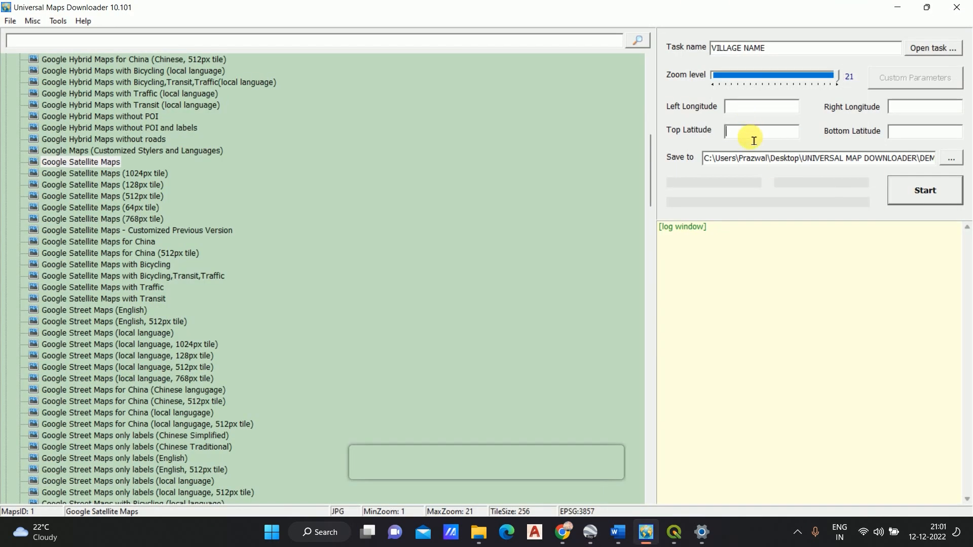
pyautogui.write('16.638626')
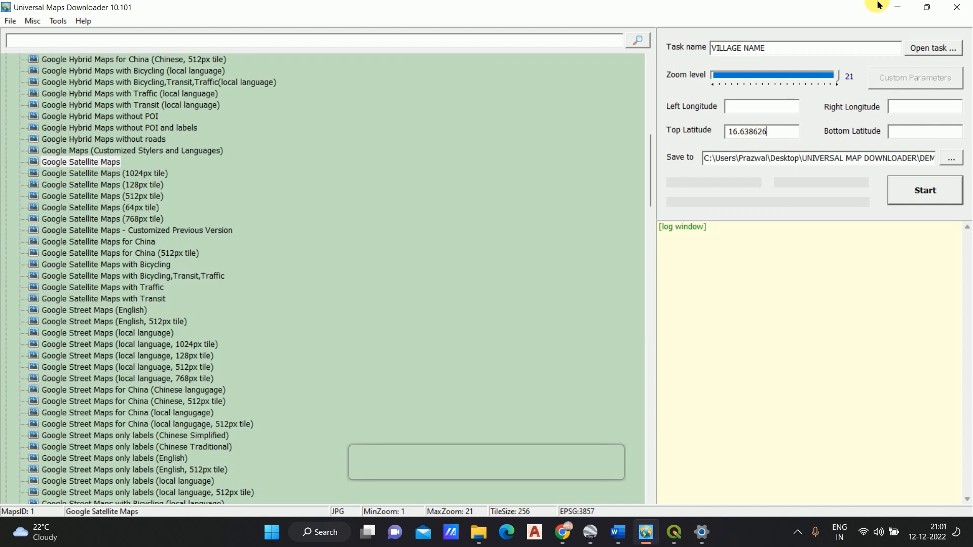
# Copy placemark P1's longitude 81.430363 from Google Earth Pro into the Left Longitude in Universal Maps Downloader.
pyautogui.click(591, 532)
pyautogui.moveTo(146, 137); pyautogui.dragTo(102, 137)
pyautogui.hotkey('ctrl', 'c')
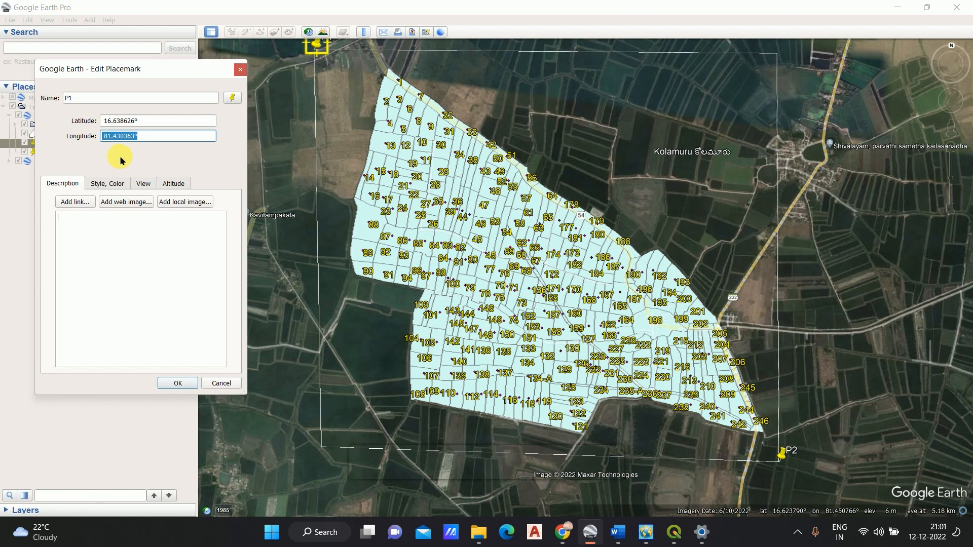
pyautogui.click(897, 7)
pyautogui.click(772, 117)
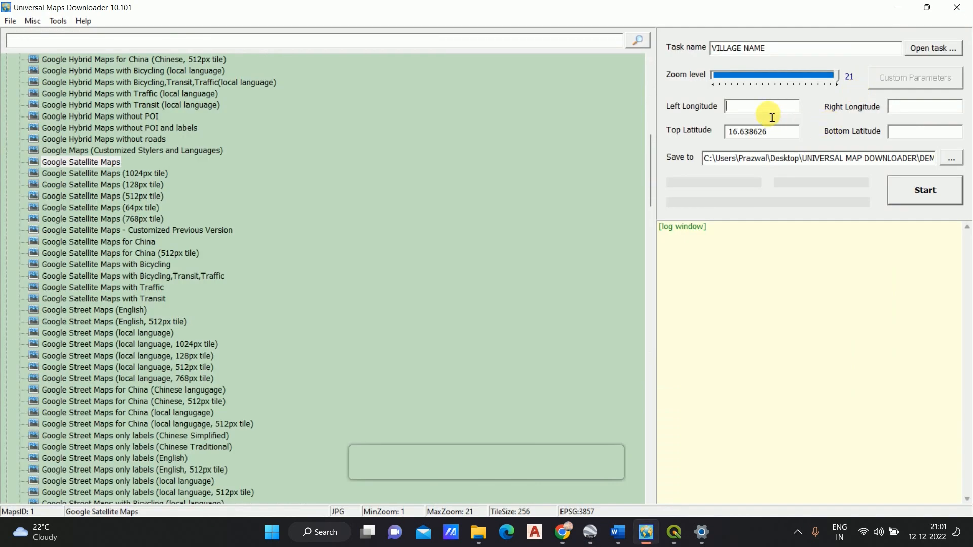
pyautogui.hotkey('ctrl', 'v')
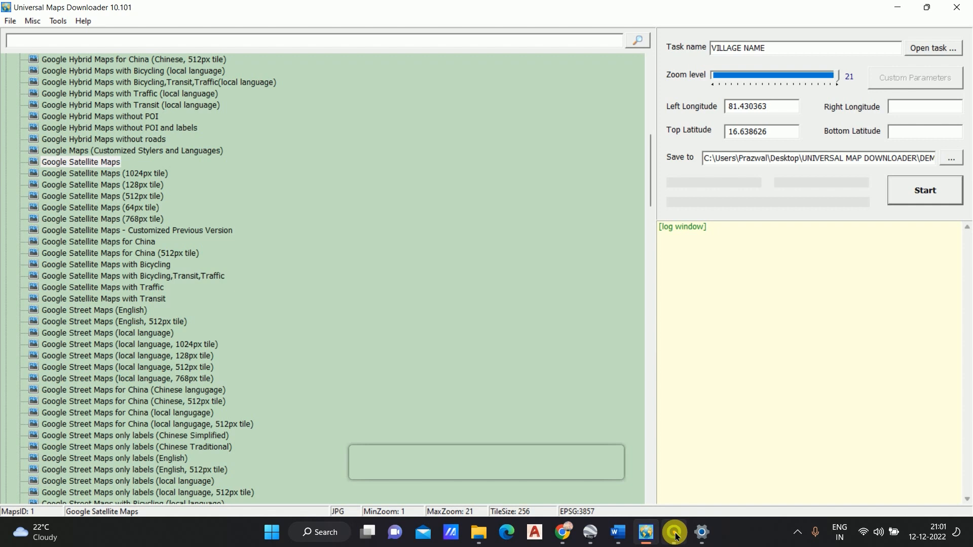
# Close P1's properties in Google Earth Pro and copy placemark P2's latitude 16.611600 into the Bottom Latitude in Universal Maps Downloader.
pyautogui.click(590, 532)
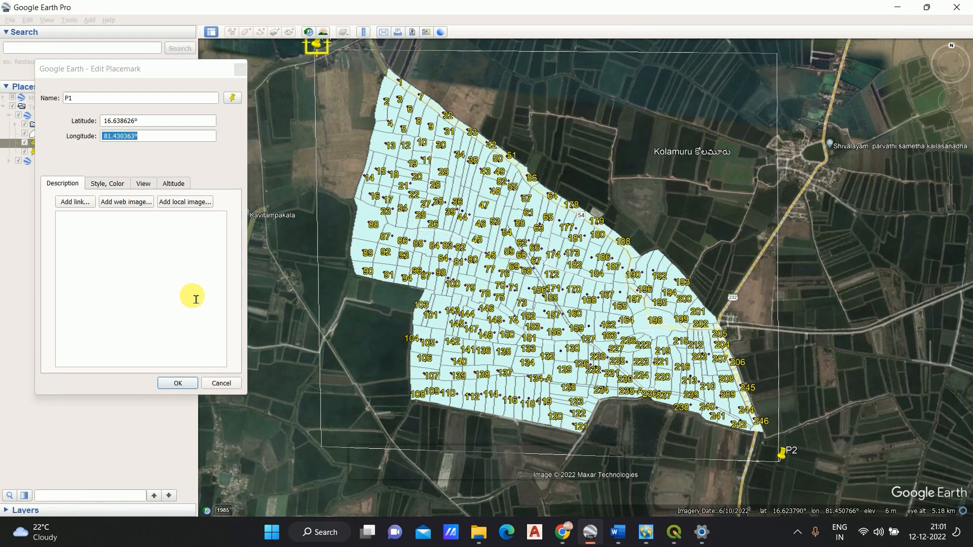
pyautogui.click(206, 383)
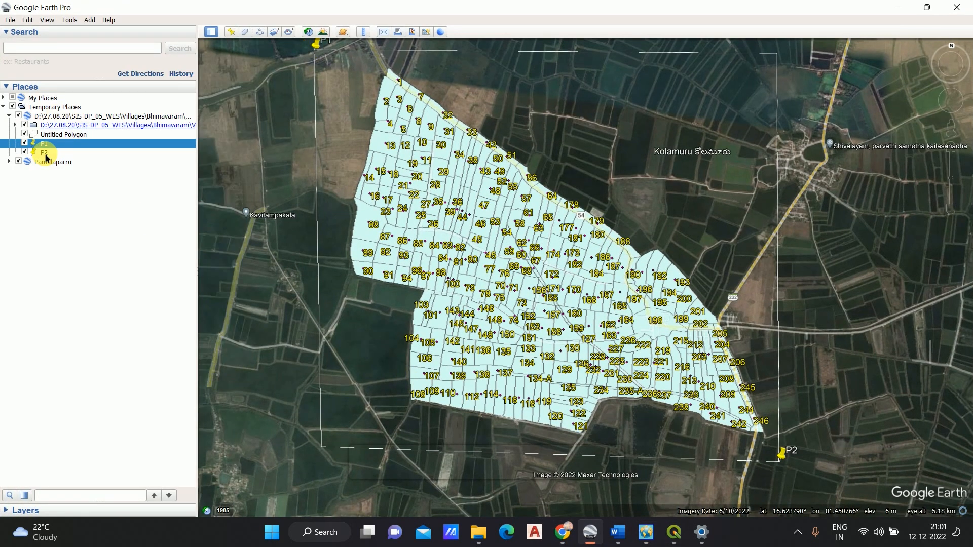
pyautogui.rightClick(45, 157)
pyautogui.click(80, 313)
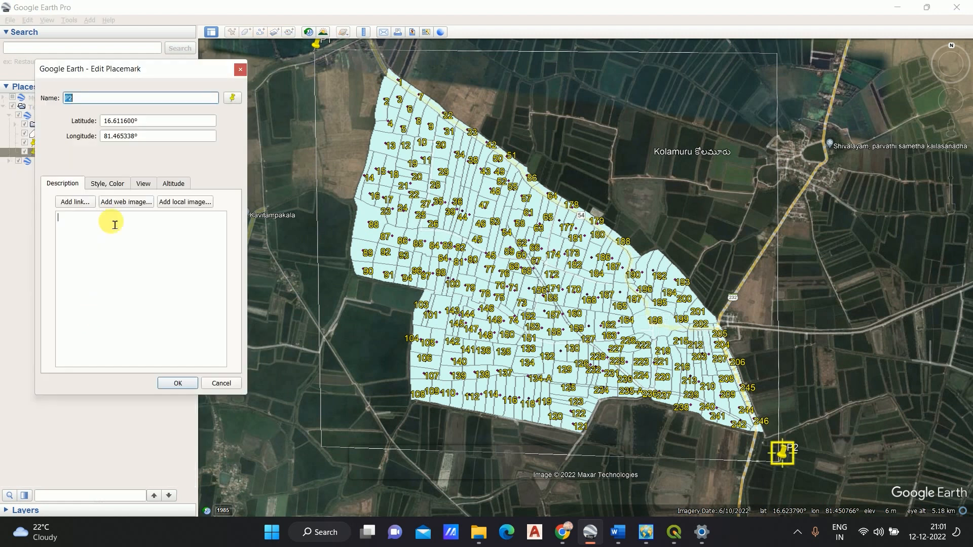
pyautogui.doubleClick(145, 124)
pyautogui.hotkey('ctrl', 'c')
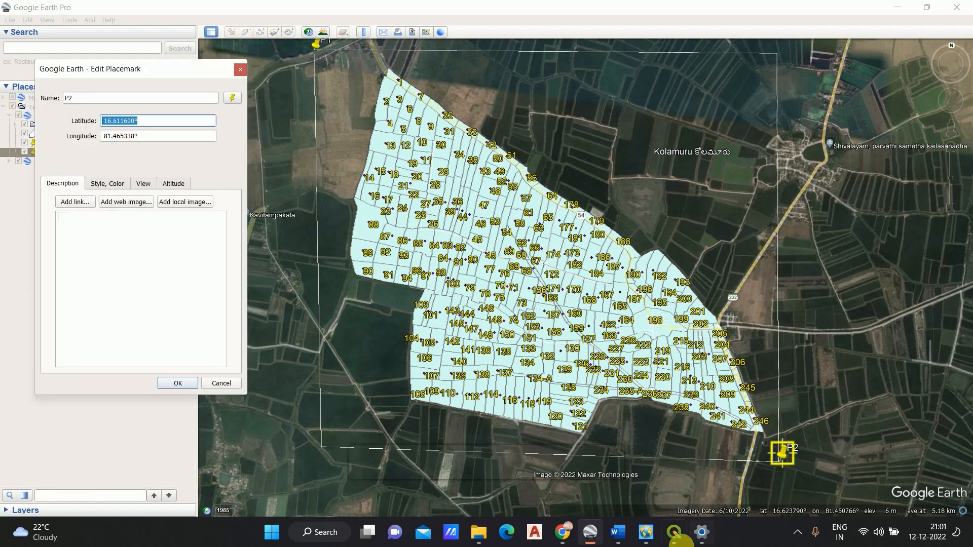
pyautogui.click(646, 532)
pyautogui.click(923, 141)
pyautogui.hotkey('ctrl', 'v')
pyautogui.press('BackSpace')
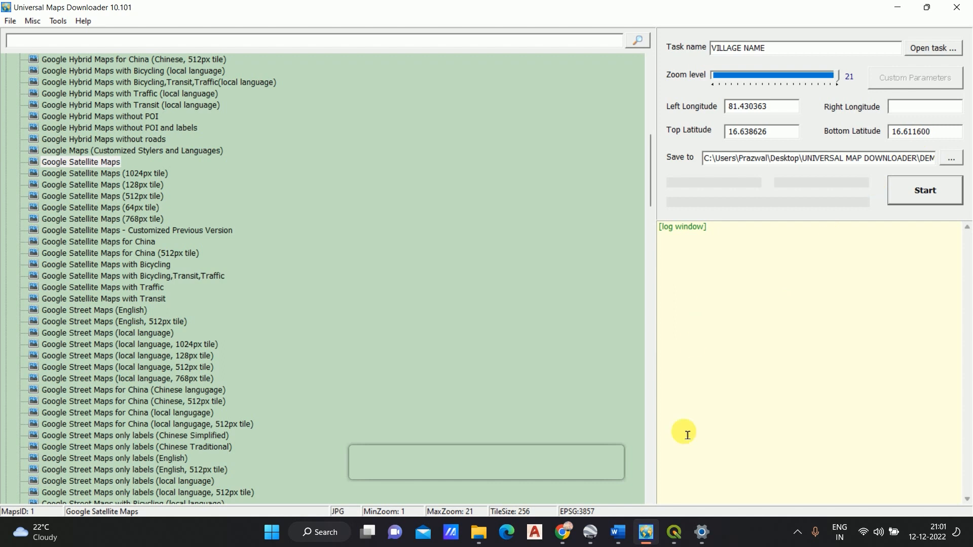
# Copy placemark P2's longitude 81.465338 from Google Earth Pro into the Right Longitude in Universal Maps Downloader, closing the placemark's properties.
pyautogui.click(589, 533)
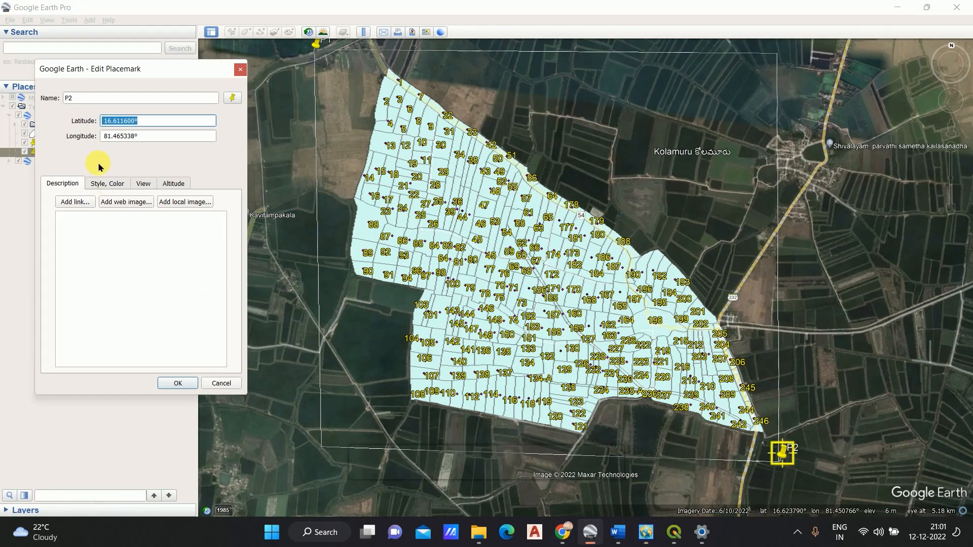
pyautogui.moveTo(150, 137); pyautogui.dragTo(83, 136)
pyautogui.hotkey('ctrl', 'c')
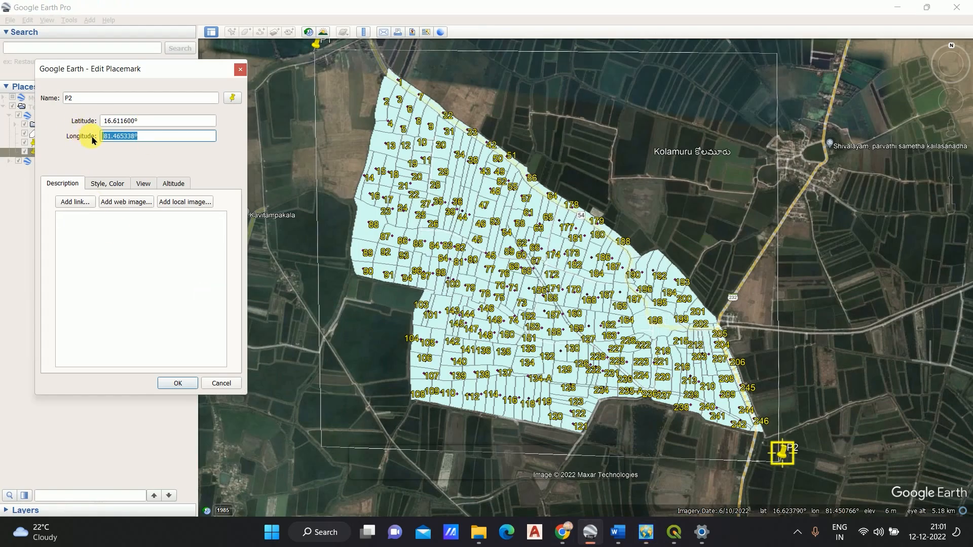
pyautogui.click(240, 69)
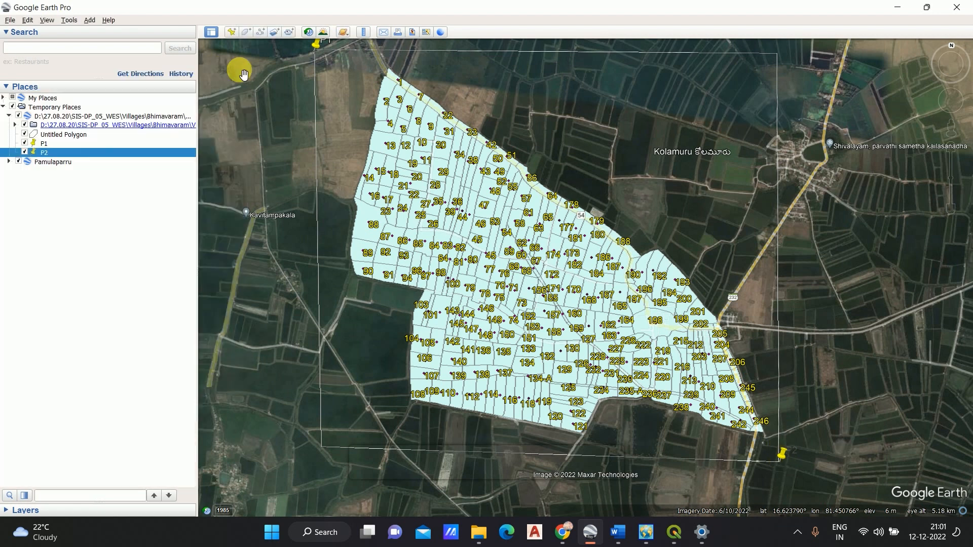
pyautogui.click(895, 7)
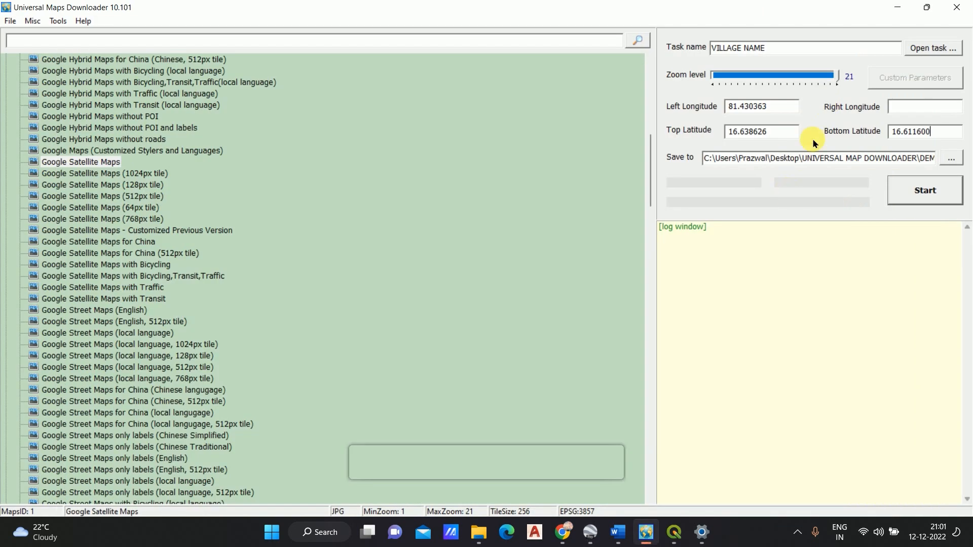
pyautogui.click(918, 112)
pyautogui.hotkey('ctrl', 'v')
# Set the save location to the DEMO folder inside UNIVERSAL MAP DOWNLOADER on the desktop.
pyautogui.click(951, 157)
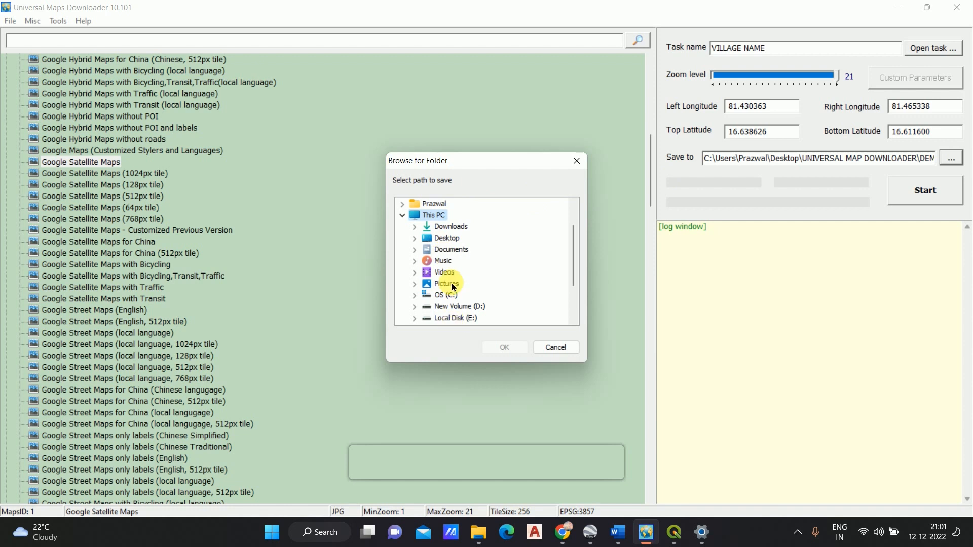
pyautogui.click(445, 237)
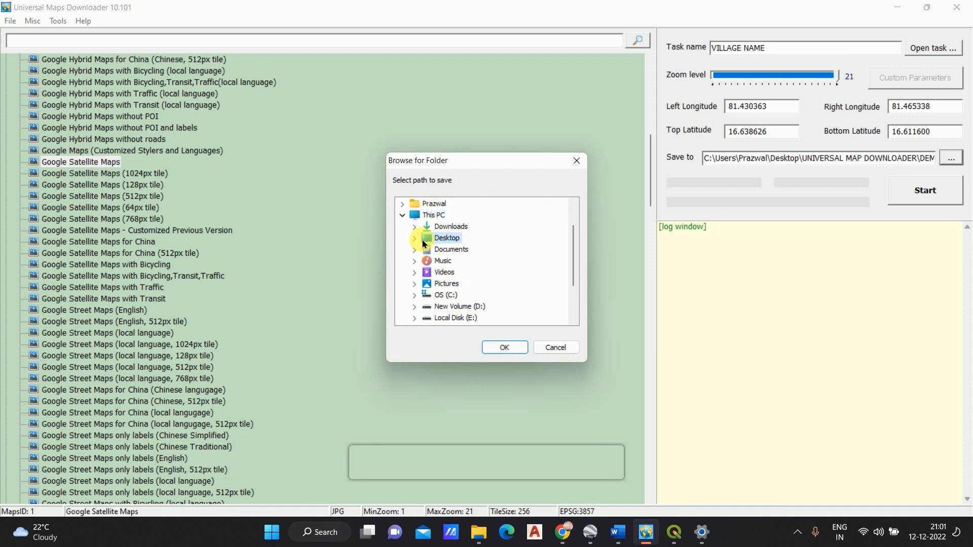
pyautogui.click(414, 238)
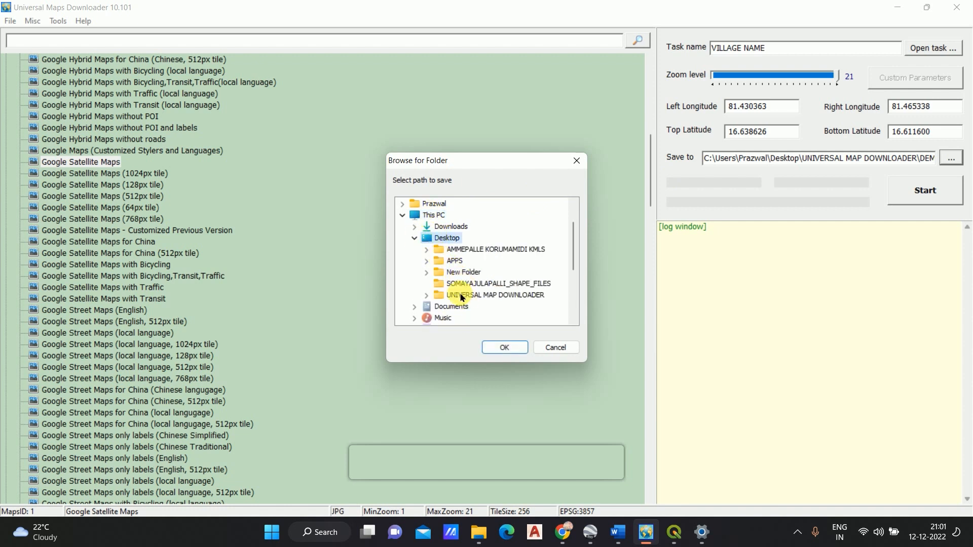
pyautogui.click(426, 295)
pyautogui.click(450, 285)
pyautogui.click(504, 348)
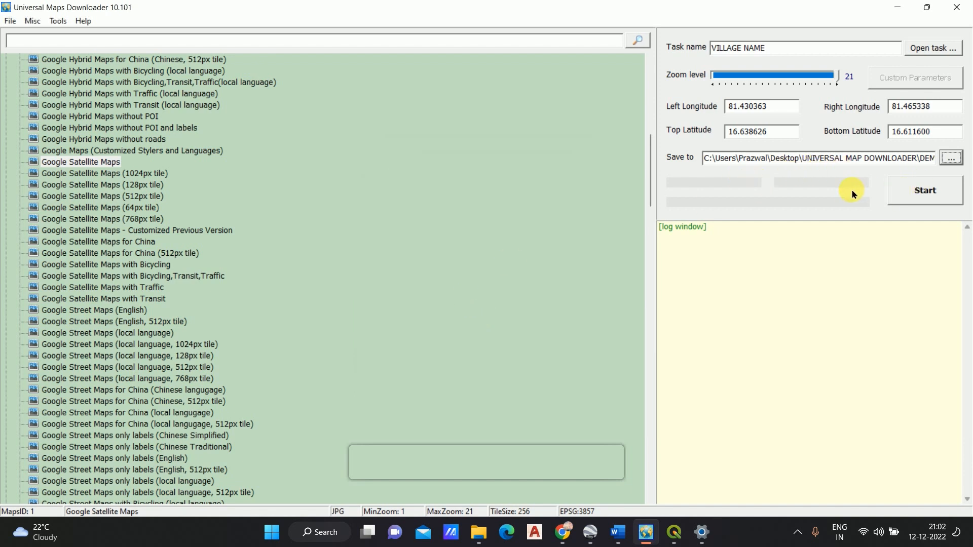
# Start downloading the satellite maps for the VILLAGE NAME task.
pyautogui.click(925, 191)
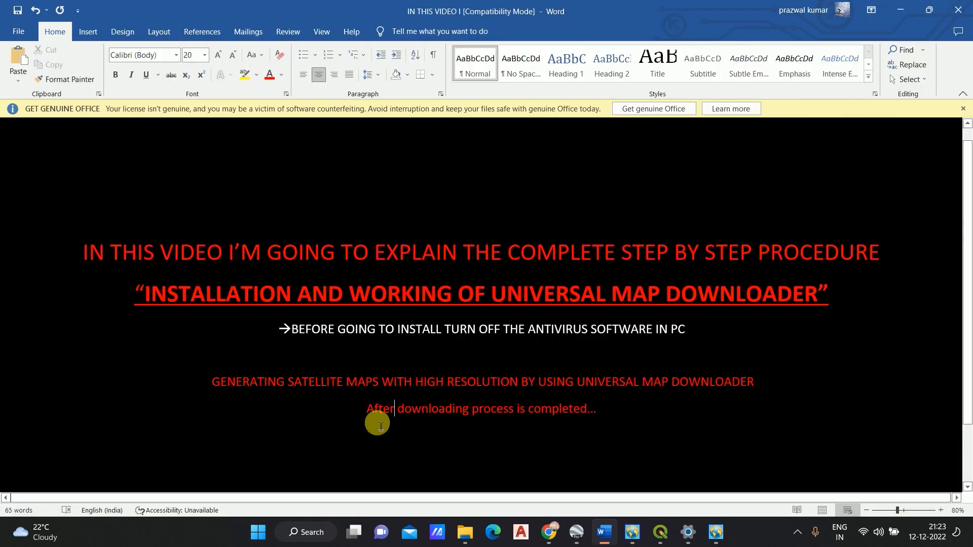
pyautogui.moveTo(369, 413); pyautogui.dragTo(601, 413)
pyautogui.click(528, 421)
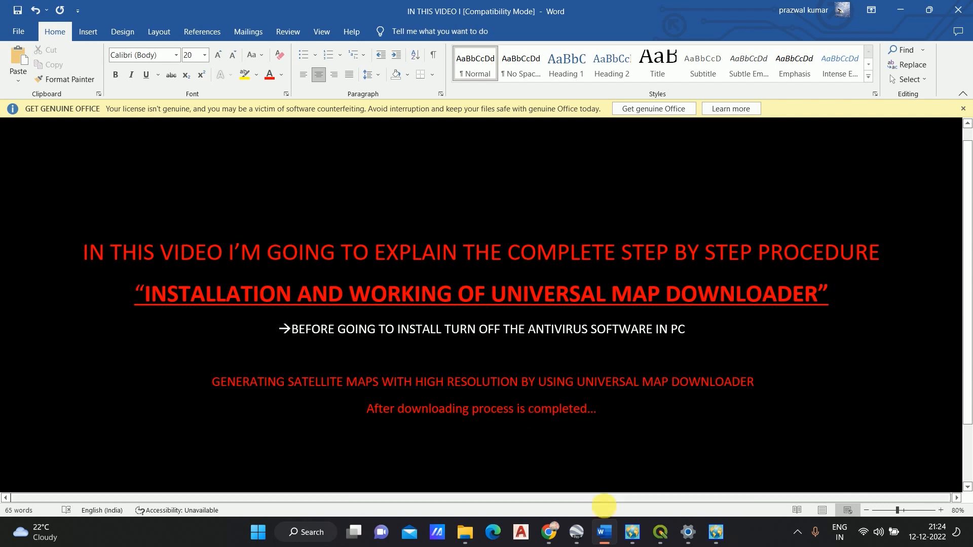
# Switch to Universal Maps Downloader and load the RAVIMETLA.umd task file into the Map Combiner.
pyautogui.click(633, 538)
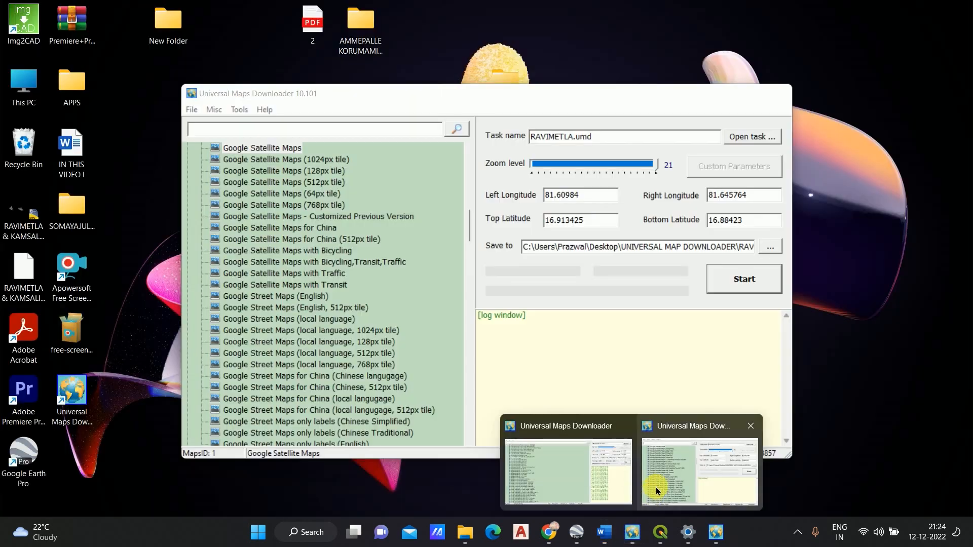
pyautogui.click(656, 492)
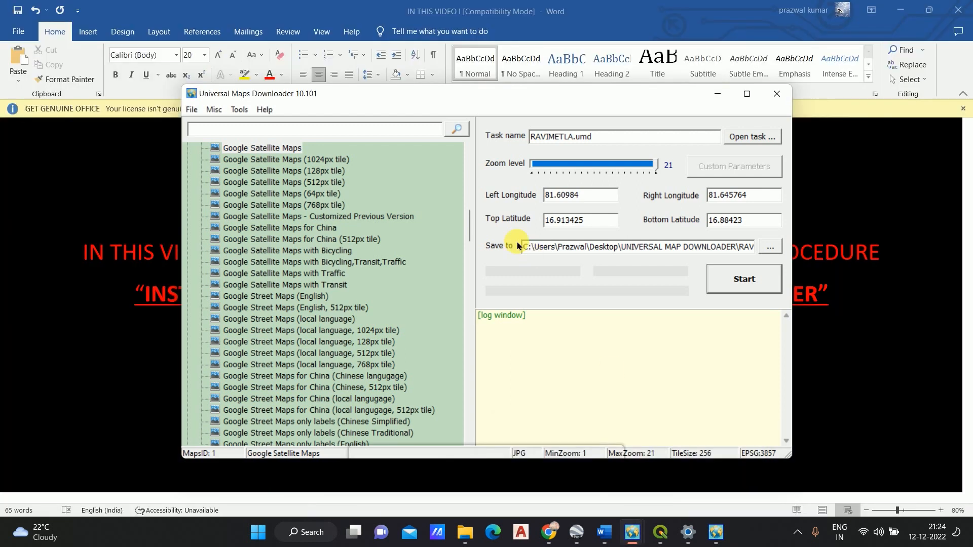
pyautogui.click(238, 113)
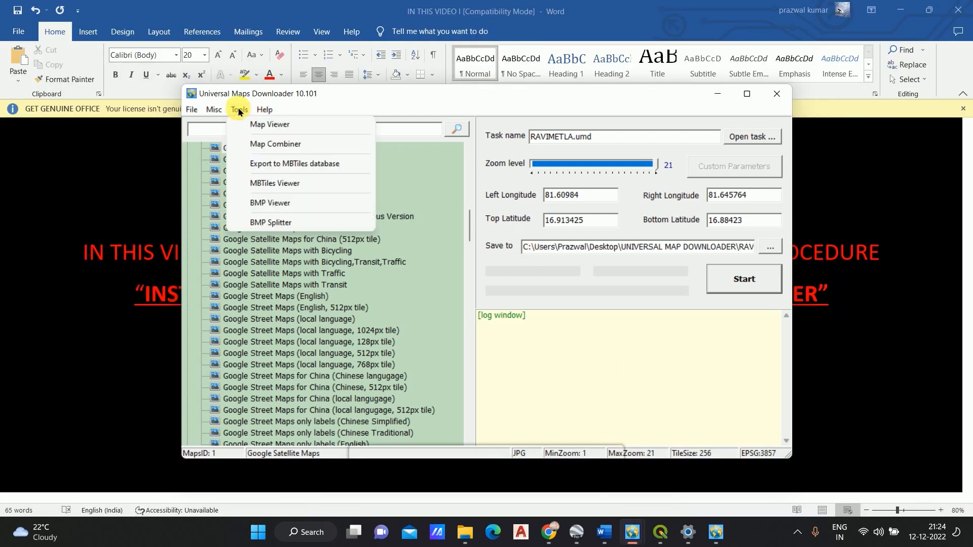
pyautogui.click(308, 145)
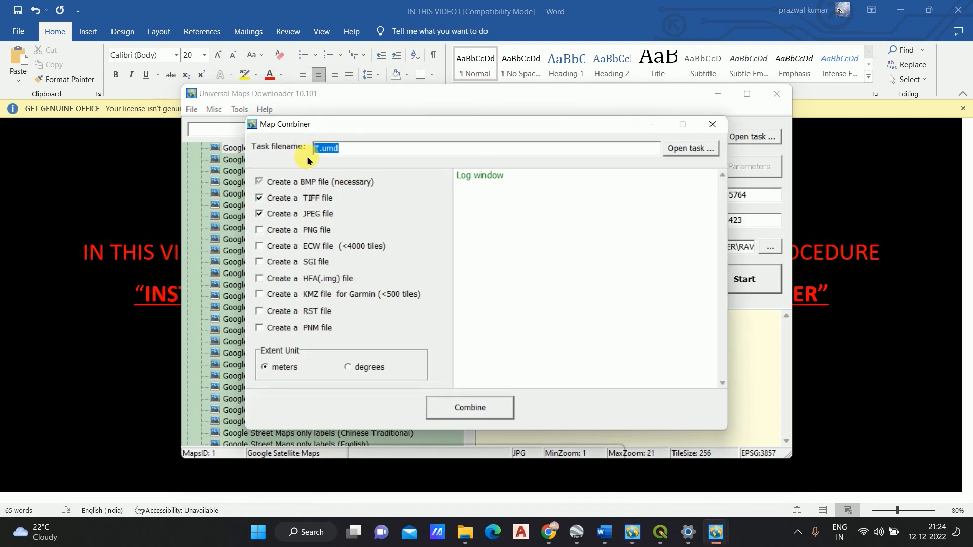
pyautogui.click(697, 148)
pyautogui.click(400, 192)
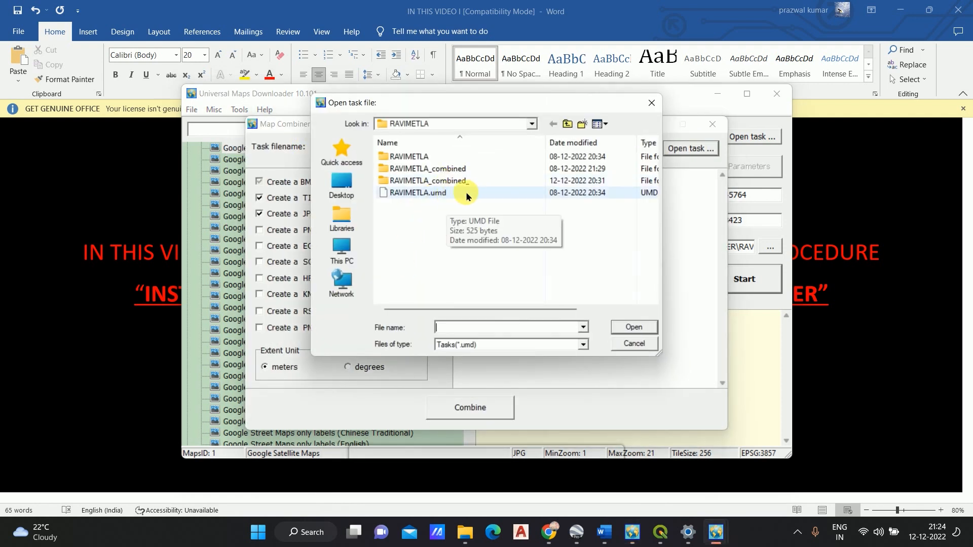
pyautogui.click(633, 327)
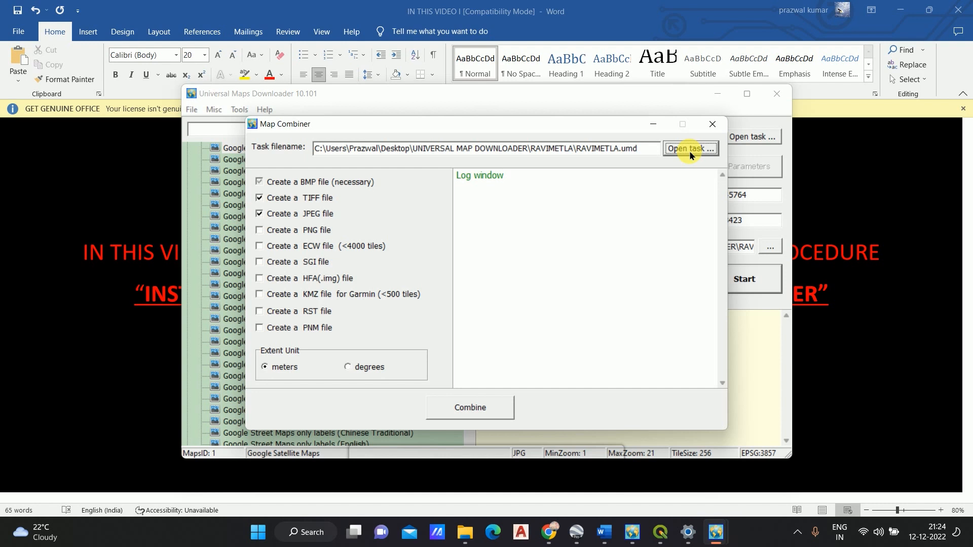
# Exclude the JPEG output and start combining the RAVIMETLA tiles into BMP and TIFF files.
pyautogui.click(260, 215)
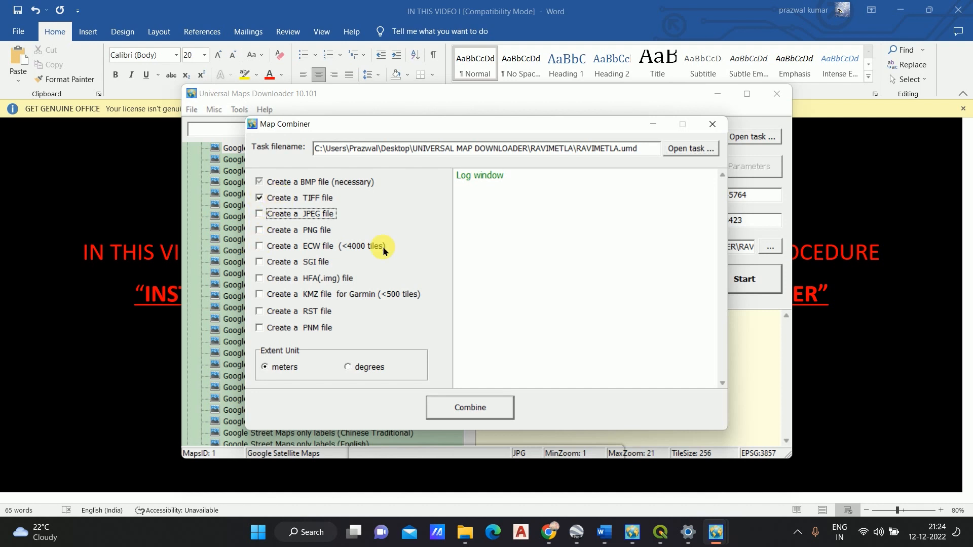
pyautogui.click(470, 408)
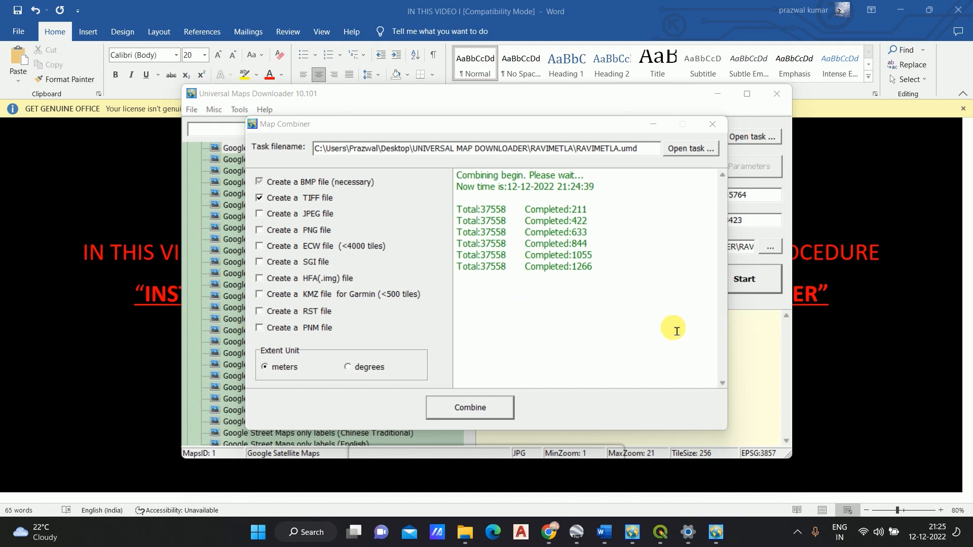
# Switch to Word and add the line "Downloaded images will combined by using combiner" below "After downloading process is completed…".
pyautogui.click(850, 112)
pyautogui.click(620, 418)
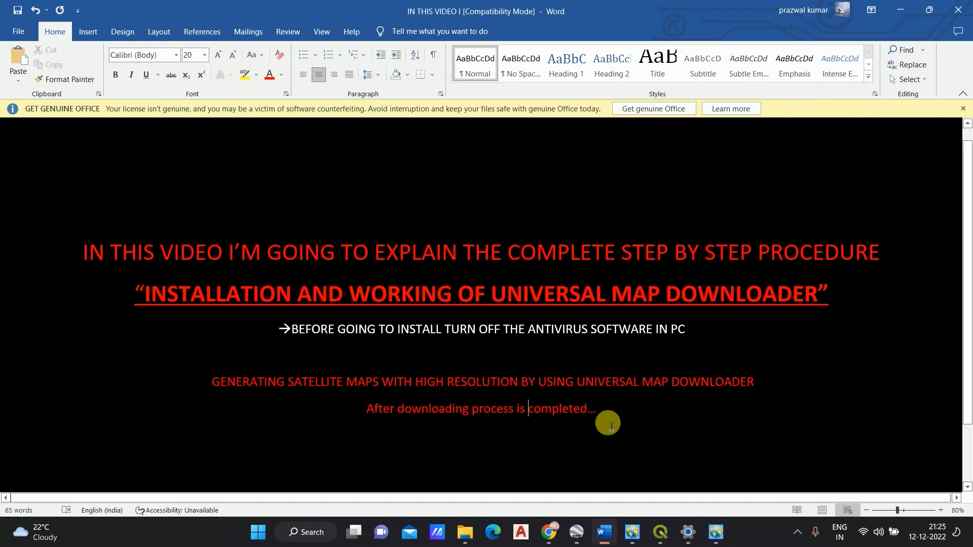
pyautogui.press('Return')
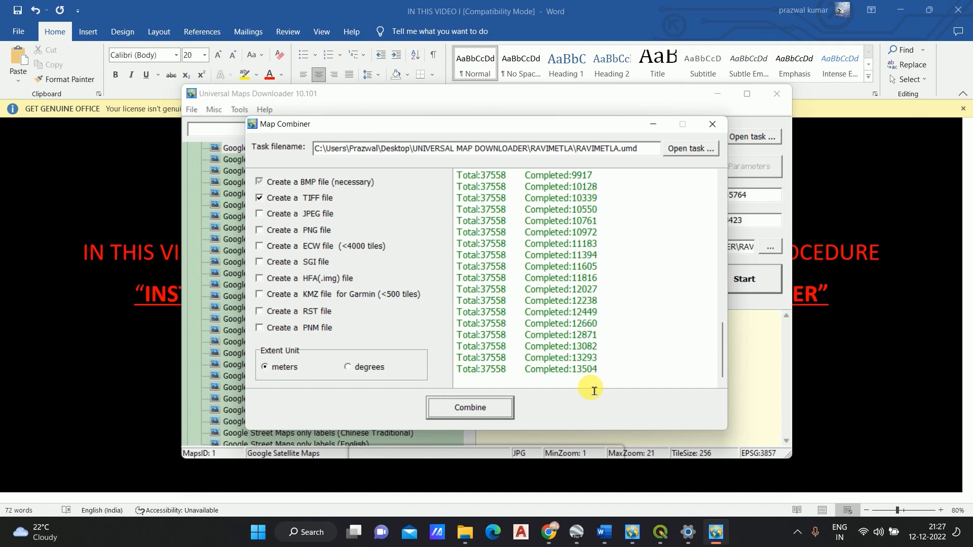
# Return to the Word document and add the line "After successful completion the process of combining..." below the combiner line.
pyautogui.click(732, 494)
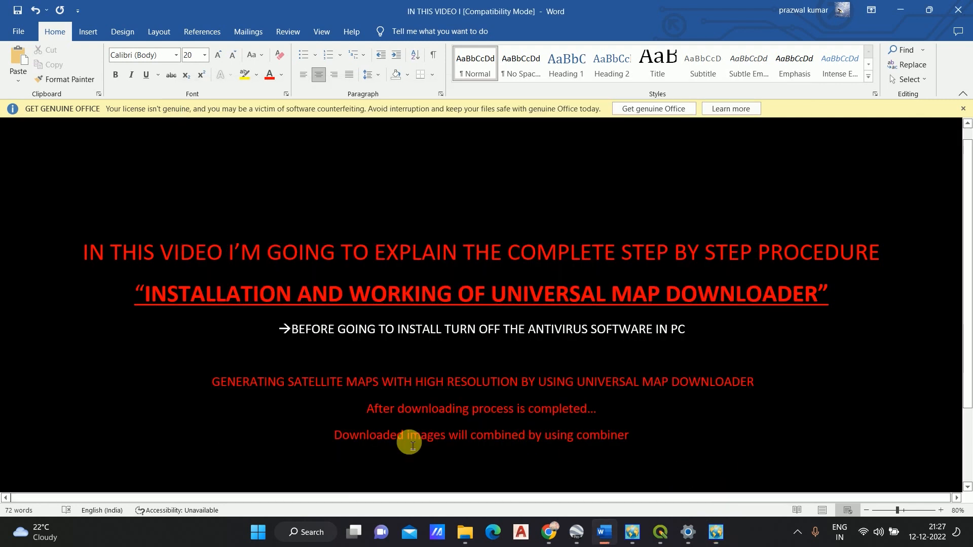
pyautogui.moveTo(622, 440); pyautogui.dragTo(633, 444)
pyautogui.click(635, 442)
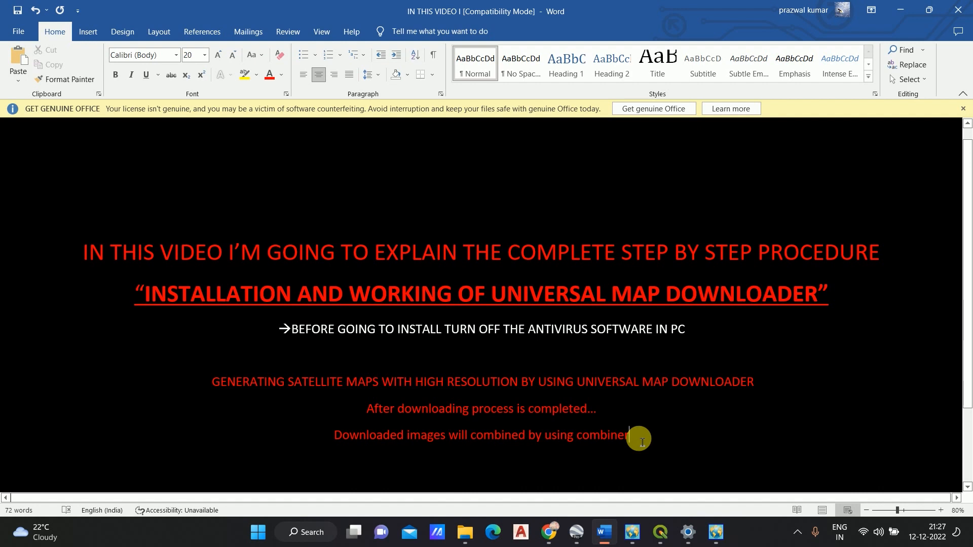
pyautogui.press('Return')
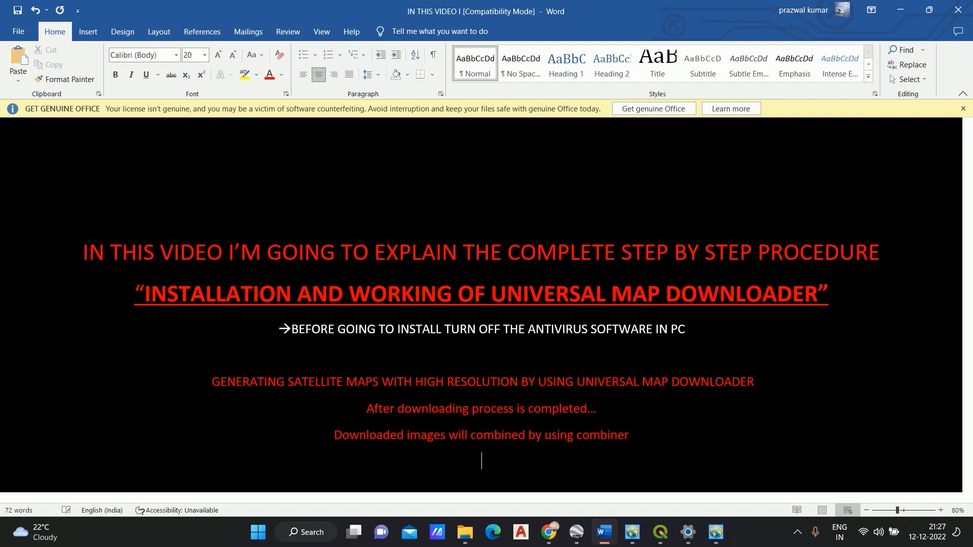
pyautogui.write('After successful completion the process of combining...')
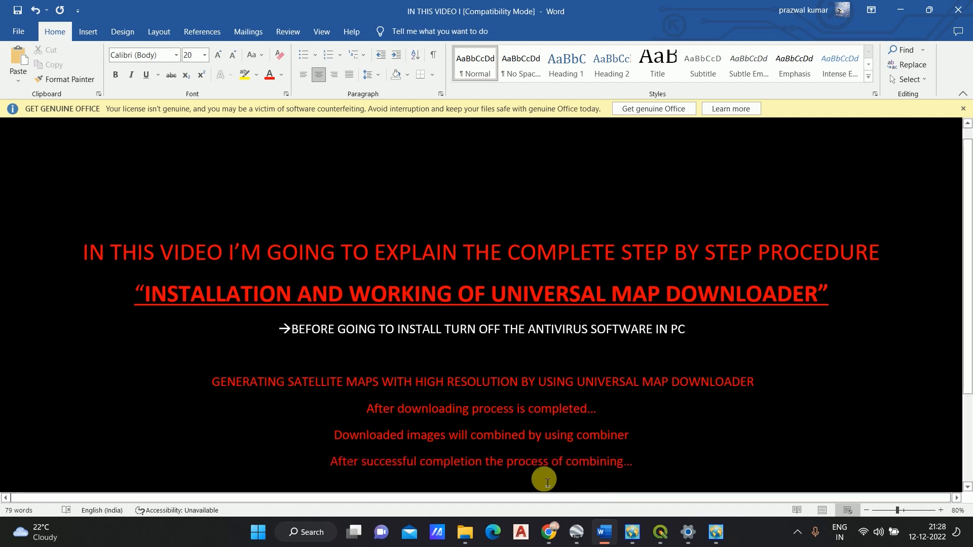
pyautogui.moveTo(330, 472); pyautogui.dragTo(653, 464)
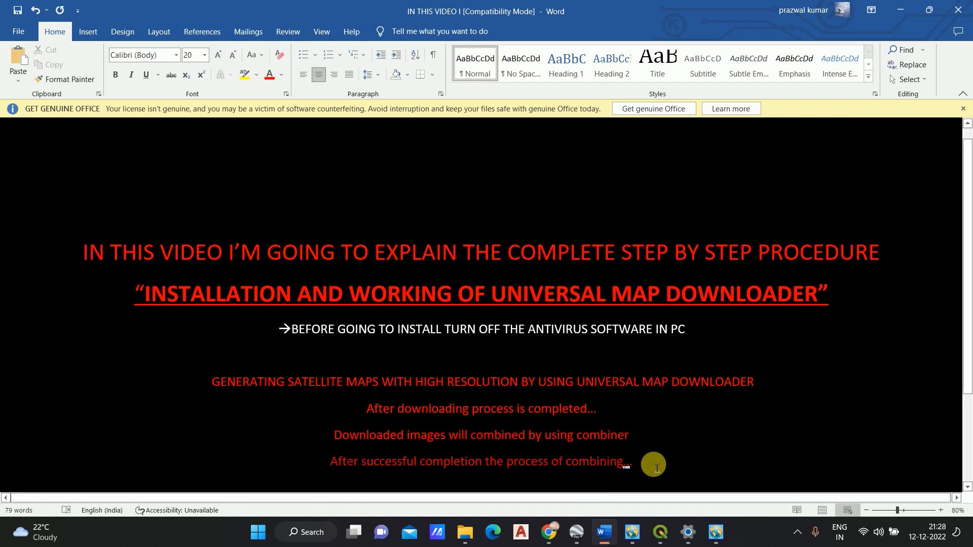
pyautogui.click(642, 474)
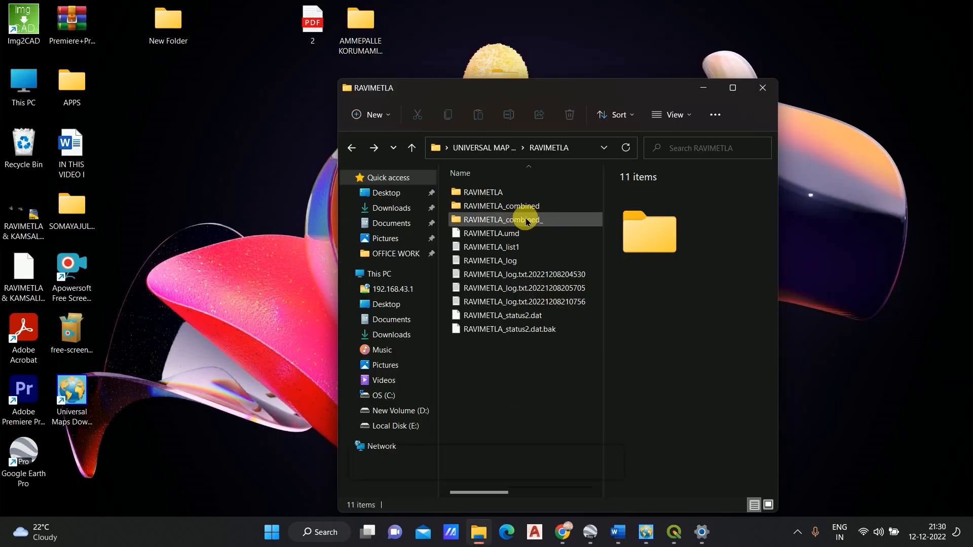
# Open the RAVIMETLA_combined_ folder in File Explorer and select the RAVIMETLA BMP file.
pyautogui.doubleClick(552, 221)
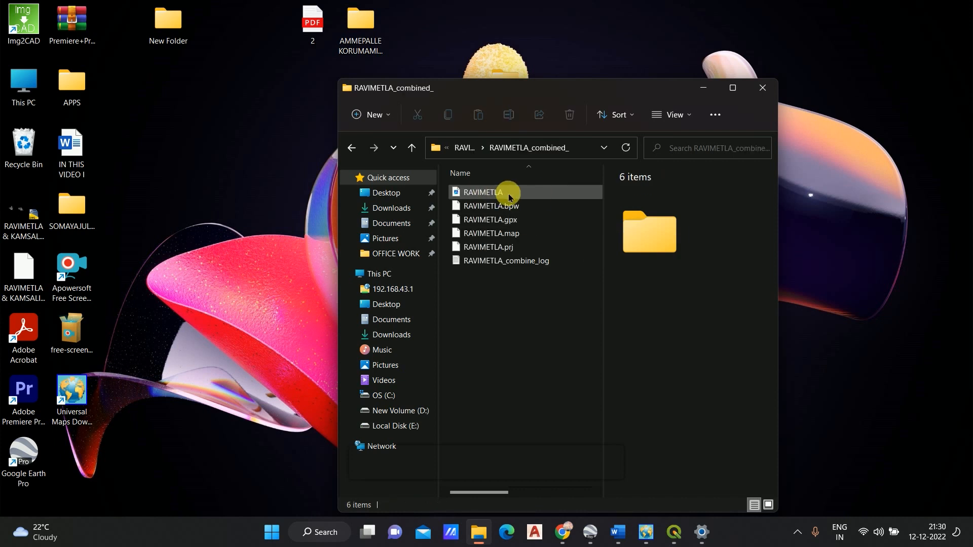
pyautogui.click(525, 193)
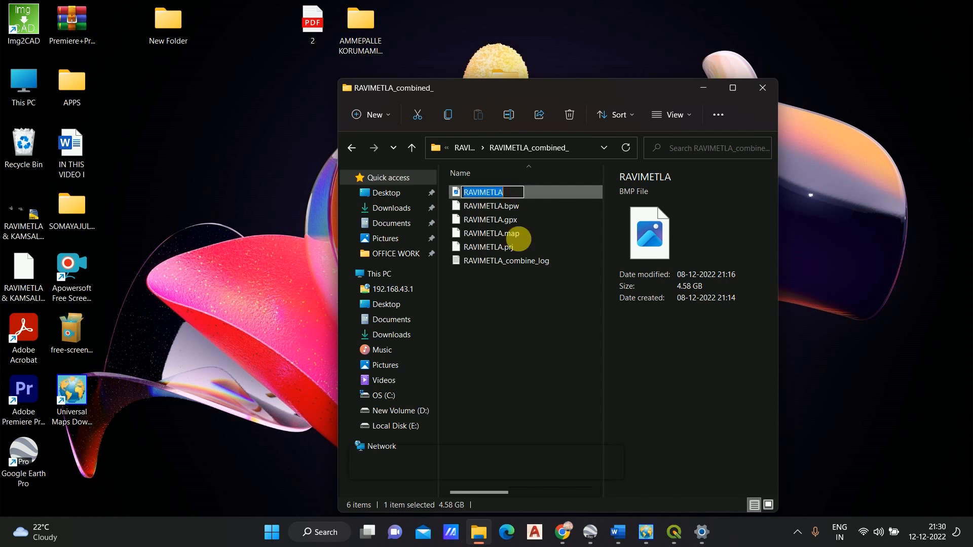
# Switch to QGIS and hide the google maps and ravimetla_ecw layers.
pyautogui.click(674, 532)
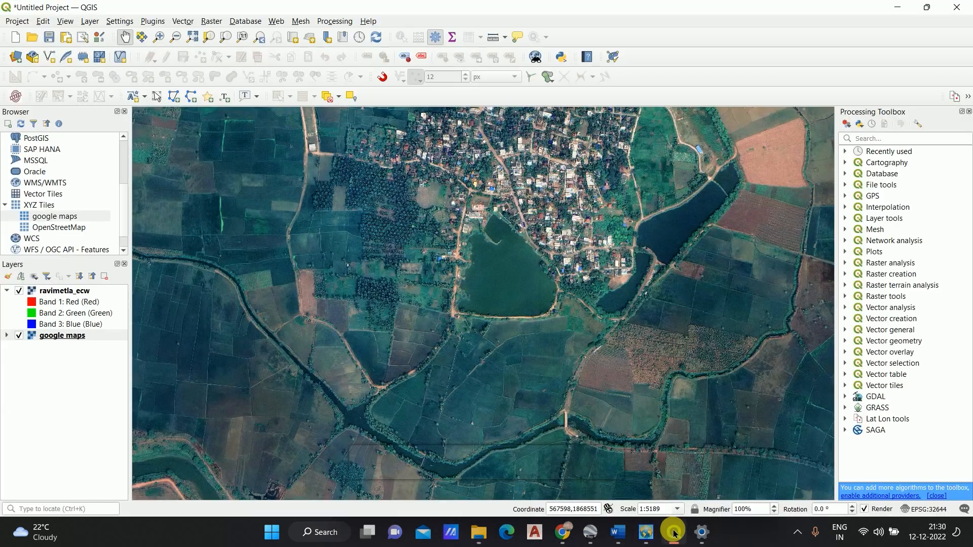
pyautogui.scroll(-1, 539, 419)
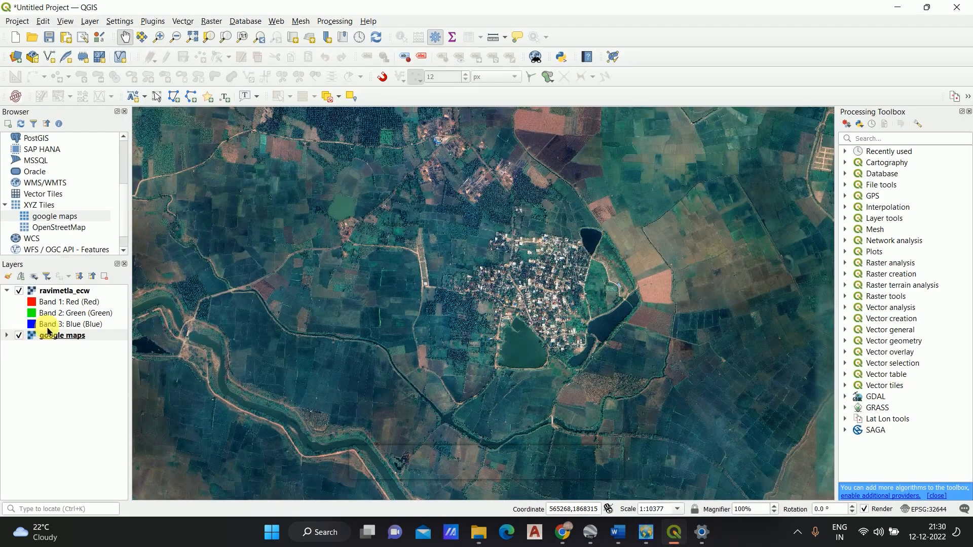
pyautogui.click(19, 337)
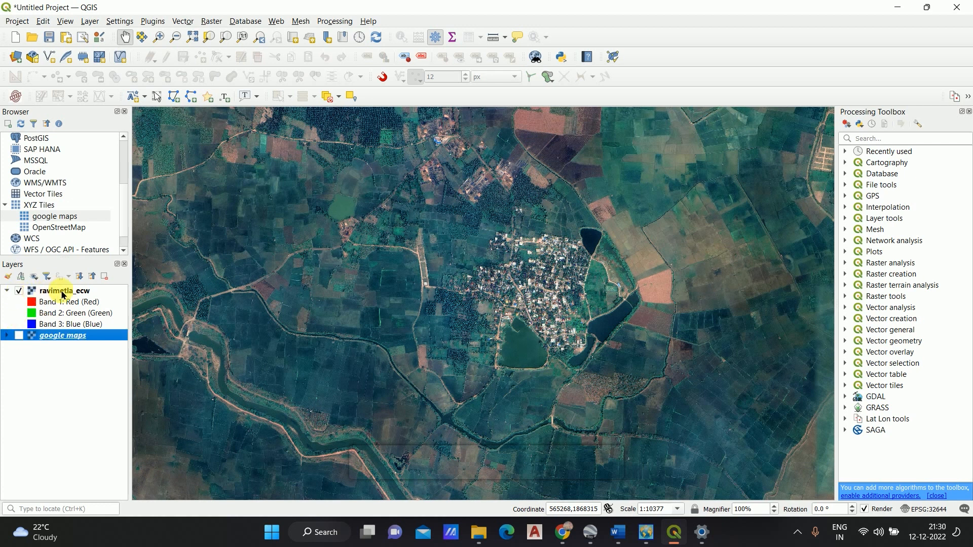
pyautogui.click(18, 292)
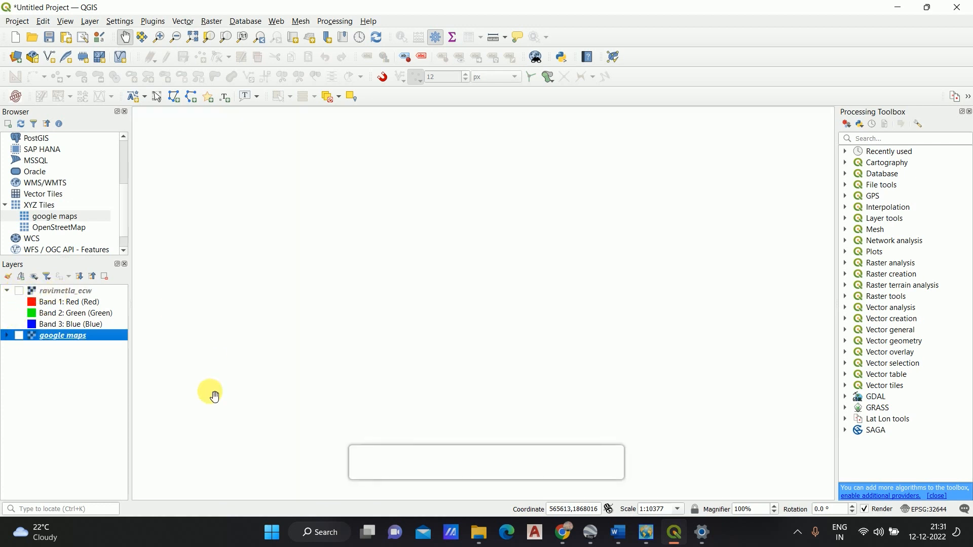
# Add the RAVIMETLA BMP file from the RAVIMETLA_combined_ folder to the QGIS project as a raster layer.
pyautogui.moveTo(479, 532)
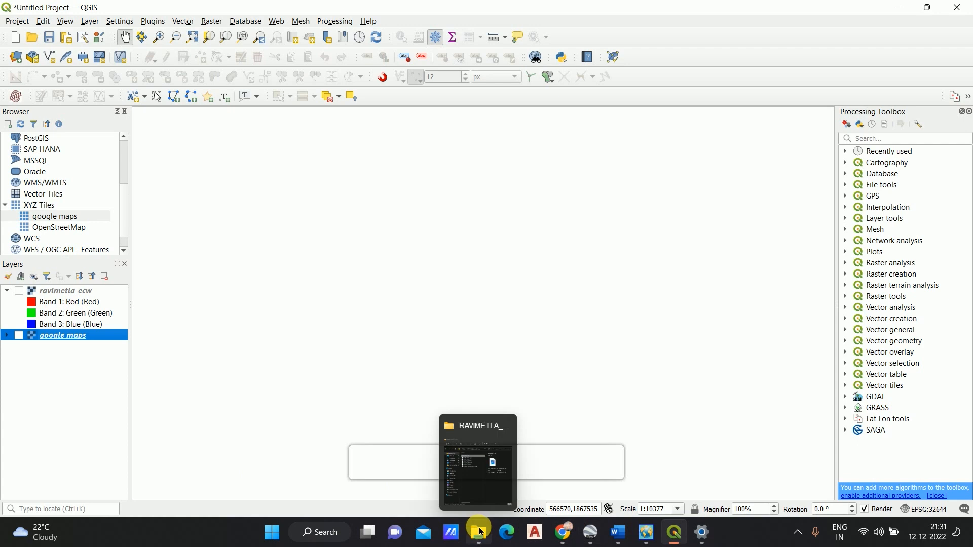
pyautogui.click(476, 487)
pyautogui.moveTo(462, 192); pyautogui.dragTo(60, 390)
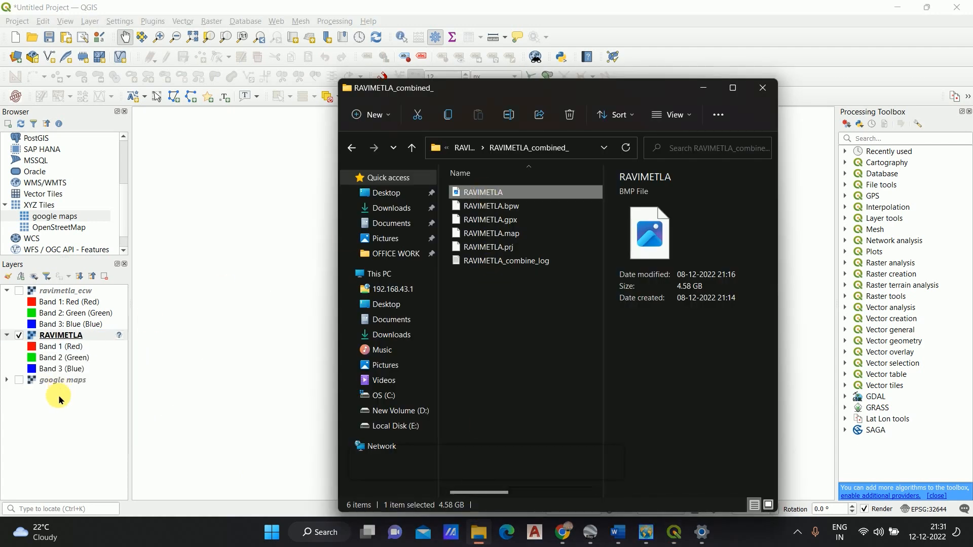
pyautogui.click(60, 399)
# Zoom to the RAVIMETLA layer's extent and examine the combined satellite image around the village.
pyautogui.rightClick(74, 335)
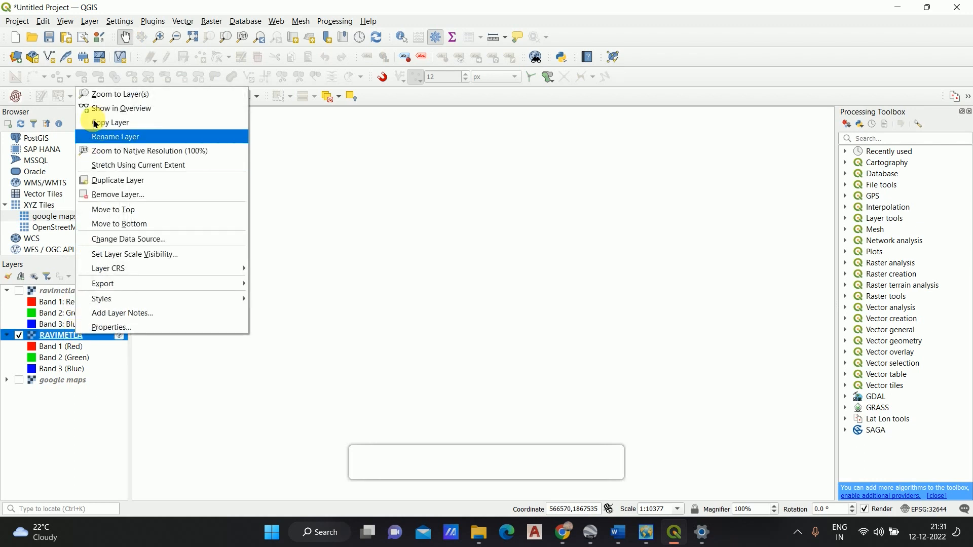
pyautogui.click(114, 95)
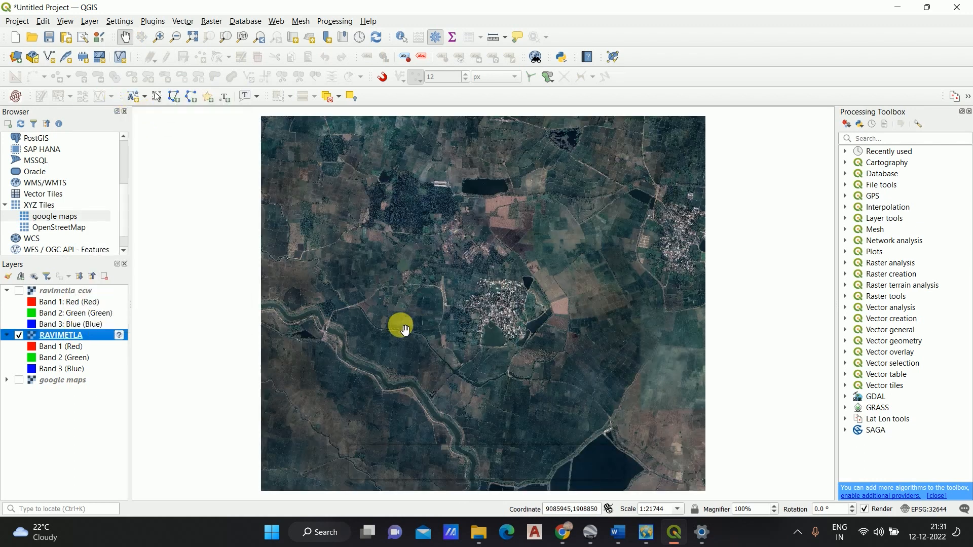
pyautogui.scroll(2, 461, 296)
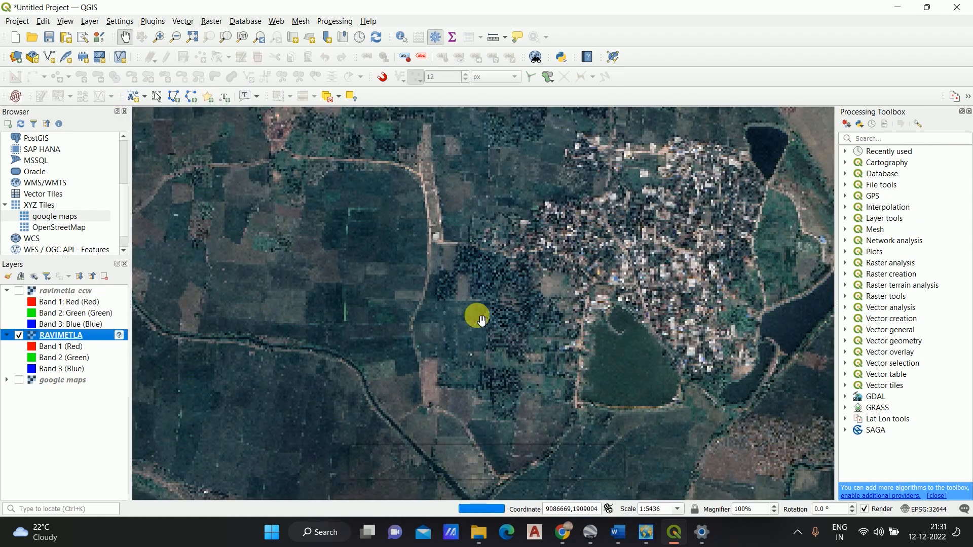
pyautogui.moveTo(596, 267); pyautogui.dragTo(471, 334)
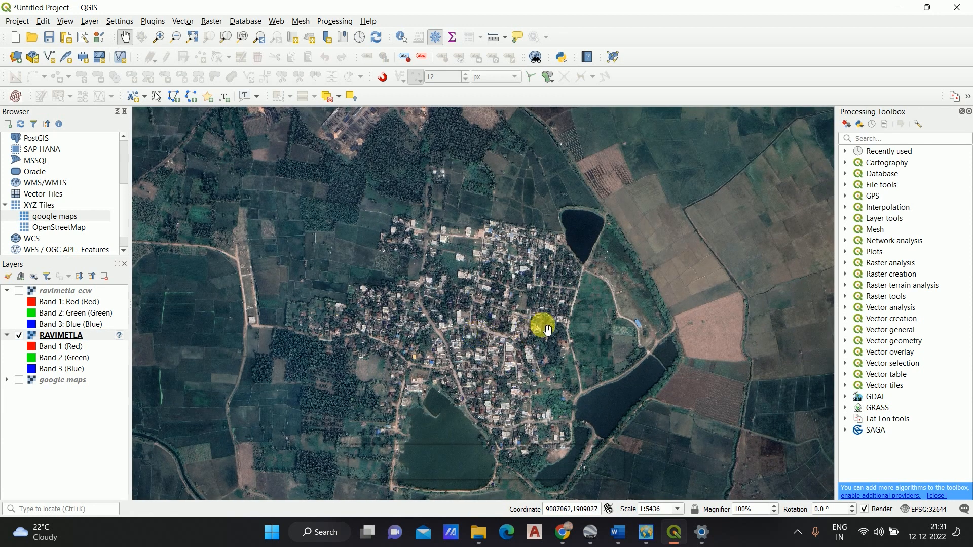
pyautogui.scroll(-1, 540, 289)
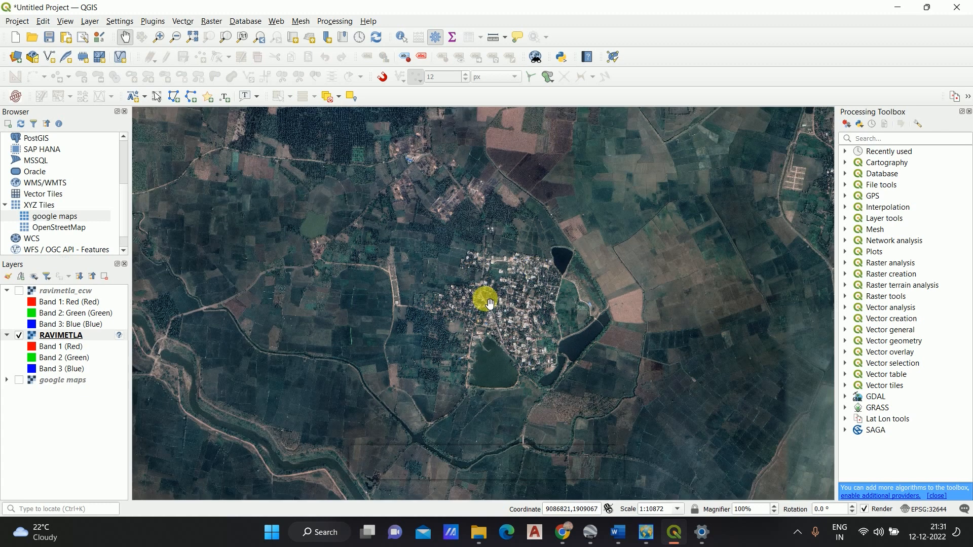
pyautogui.scroll(-2, 489, 303)
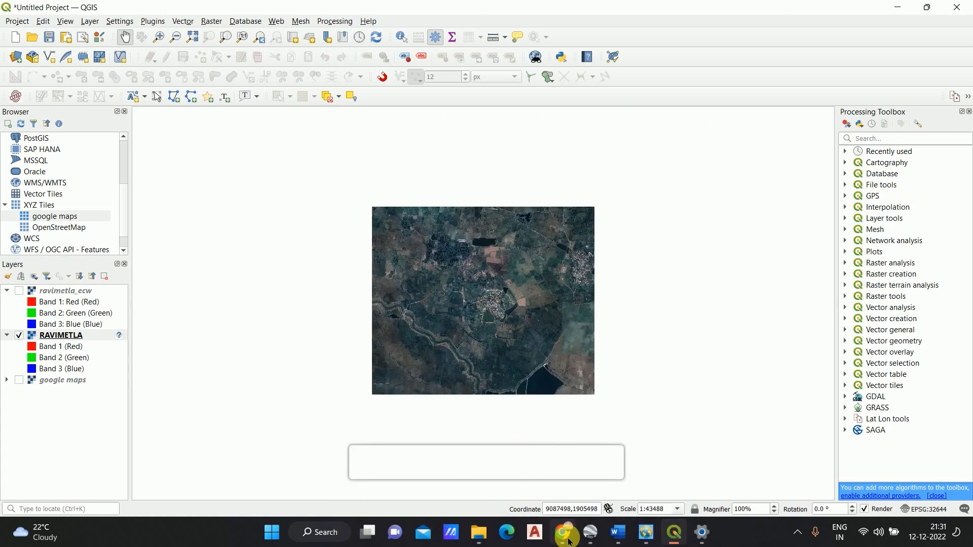
# Switch to Word and delete the text preceding "COMPARE BOTH QGIS SATELITE MAP" in the comparison line.
pyautogui.click(614, 532)
pyautogui.scroll(-3, 549, 467)
pyautogui.tripleClick(547, 459)
pyautogui.click(284, 467)
pyautogui.moveTo(291, 471); pyautogui.dragTo(81, 456)
pyautogui.press('Delete')
# Insert five blank lines after the line about comparing the QGIS and Universal Map Downloader maps.
pyautogui.moveTo(214, 476); pyautogui.dragTo(760, 466)
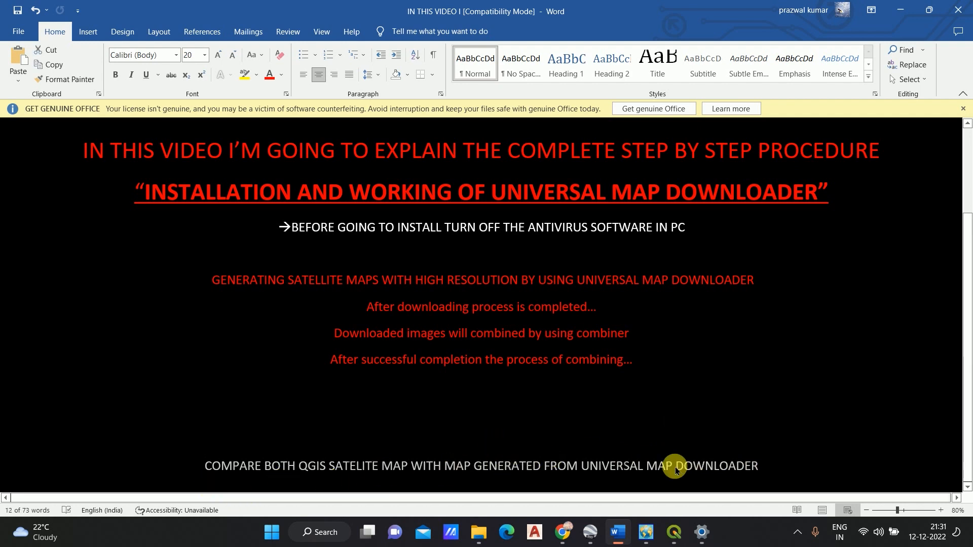
pyautogui.click(788, 473)
pyautogui.press('Return')
pyautogui.press('Return')
pyautogui.press('Return')
pyautogui.press('Return')
pyautogui.press('Return')
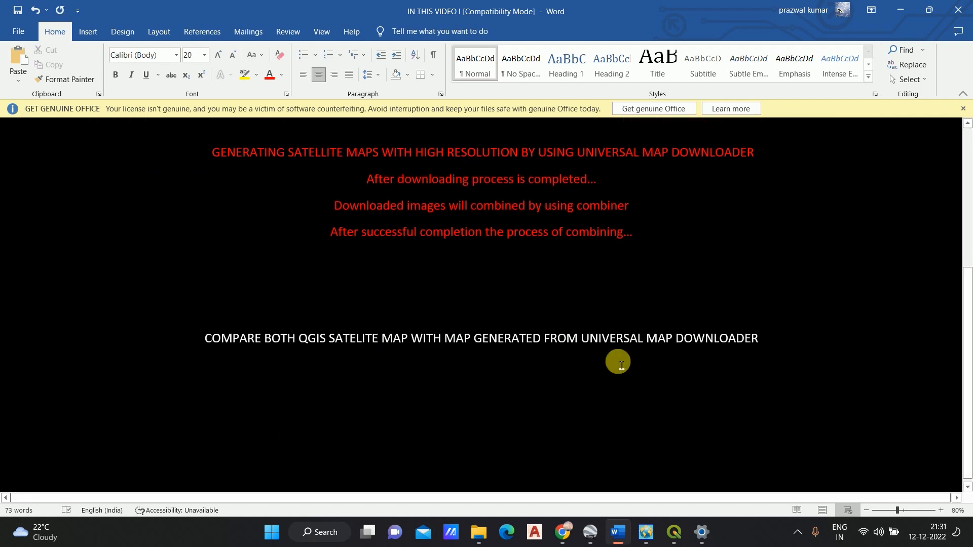
# Switch to QGIS, show the google maps and ravimetla_ecw layers, hide RAVIMETLA, and zoom to the ravimetla_ecw extent.
pyautogui.click(674, 532)
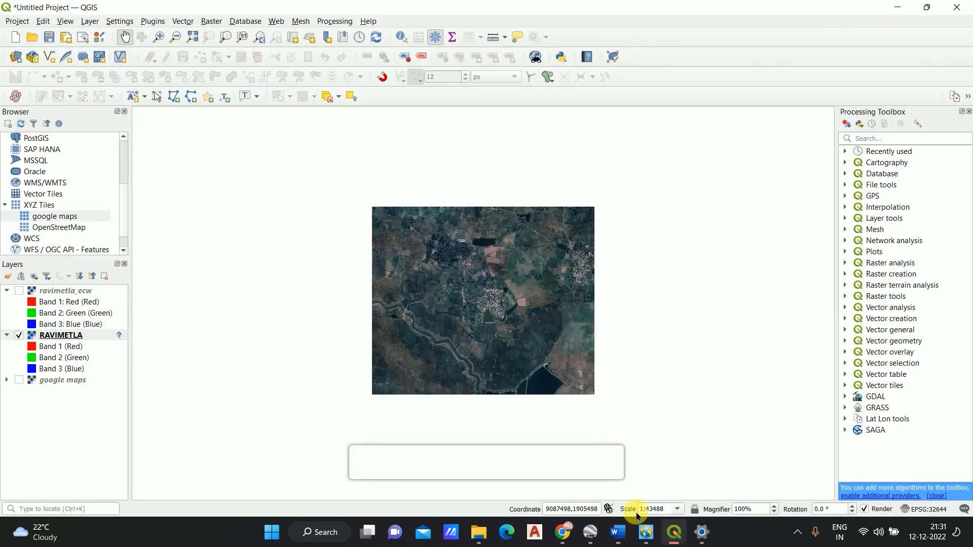
pyautogui.click(18, 380)
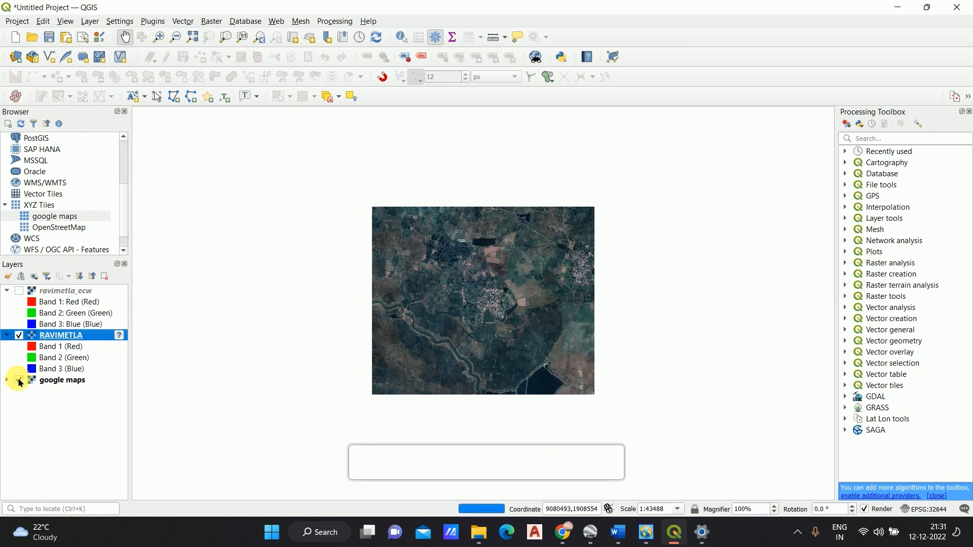
pyautogui.click(19, 335)
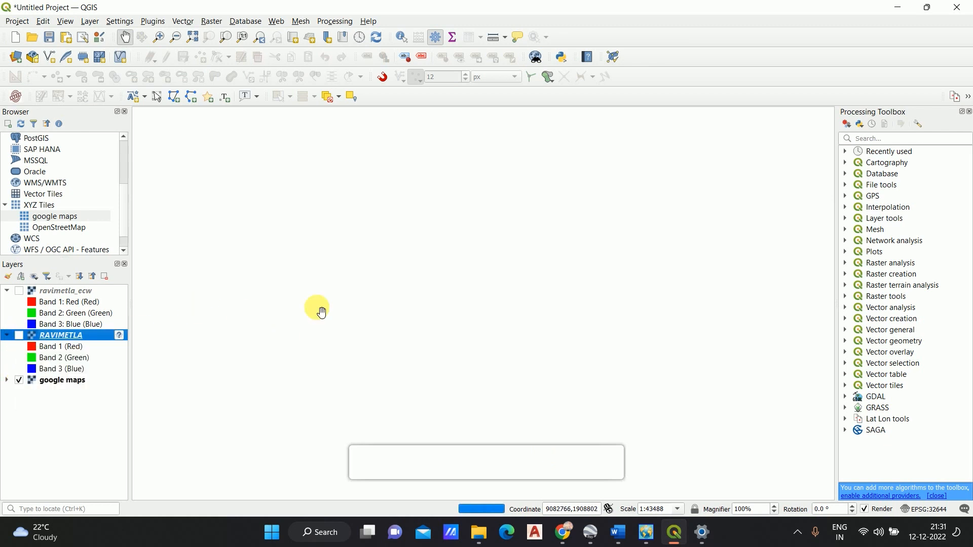
pyautogui.click(72, 290)
pyautogui.click(19, 290)
pyautogui.rightClick(78, 290)
pyautogui.click(104, 293)
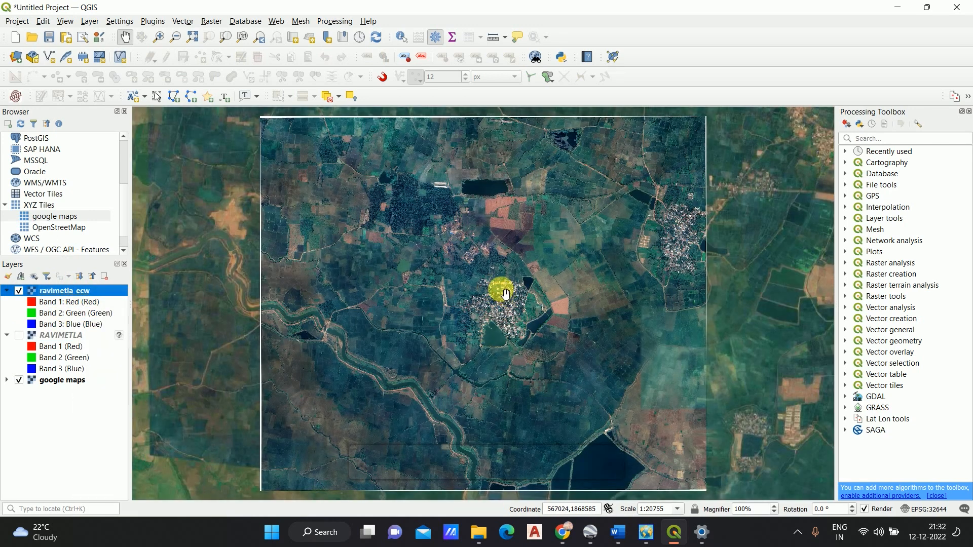
# Compare the image detail of ravimetla_ecw with the google maps layer along the village image's northern border.
pyautogui.scroll(-1, 498, 303)
pyautogui.scroll(2, 477, 180)
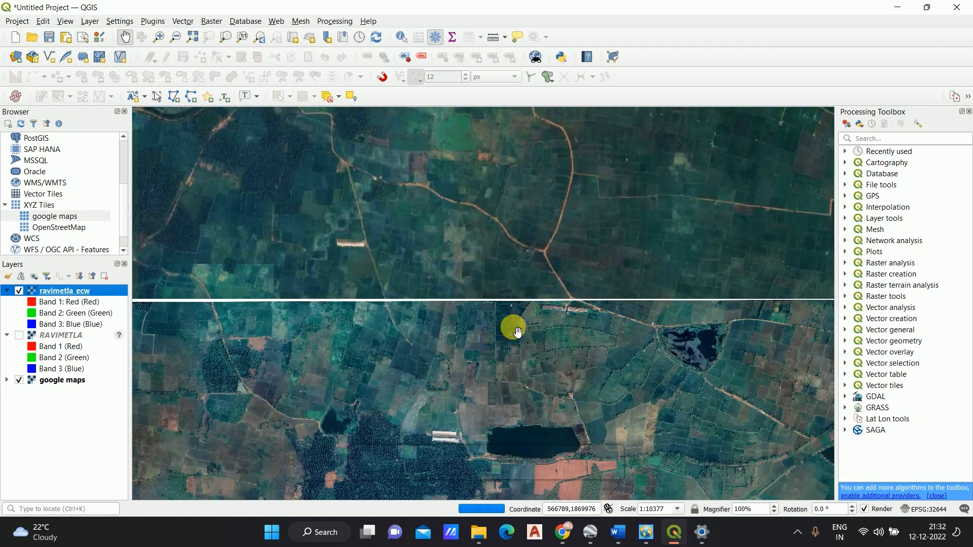
pyautogui.scroll(3, 482, 218)
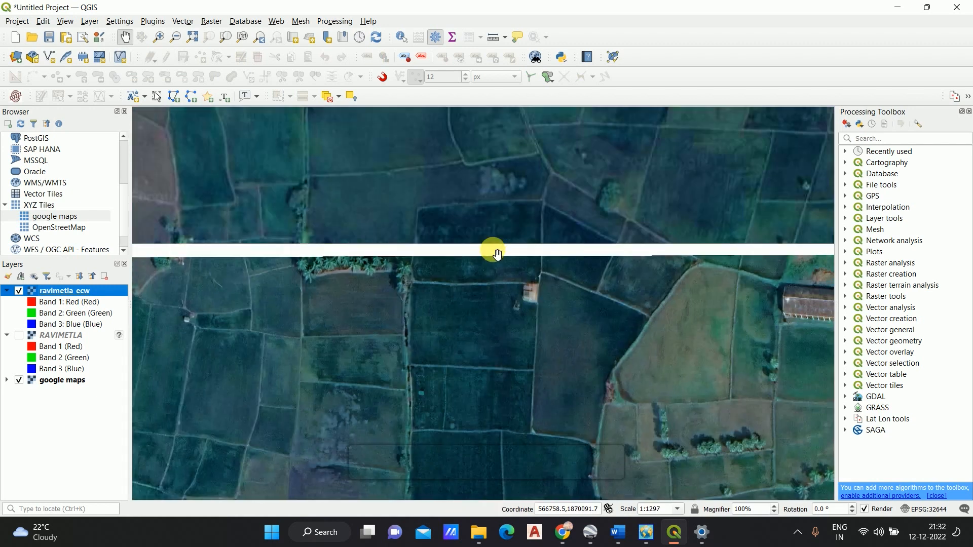
pyautogui.scroll(1, 498, 254)
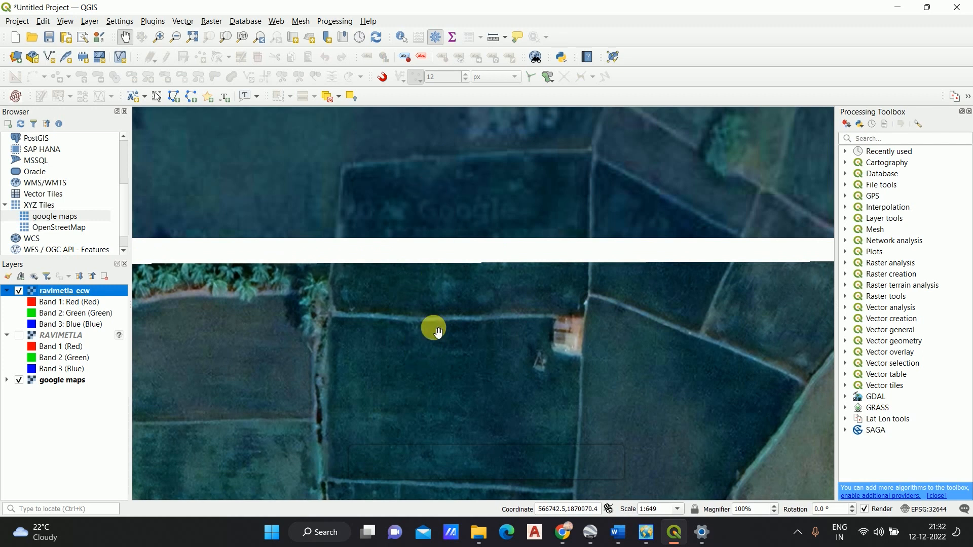
pyautogui.scroll(-1, 438, 332)
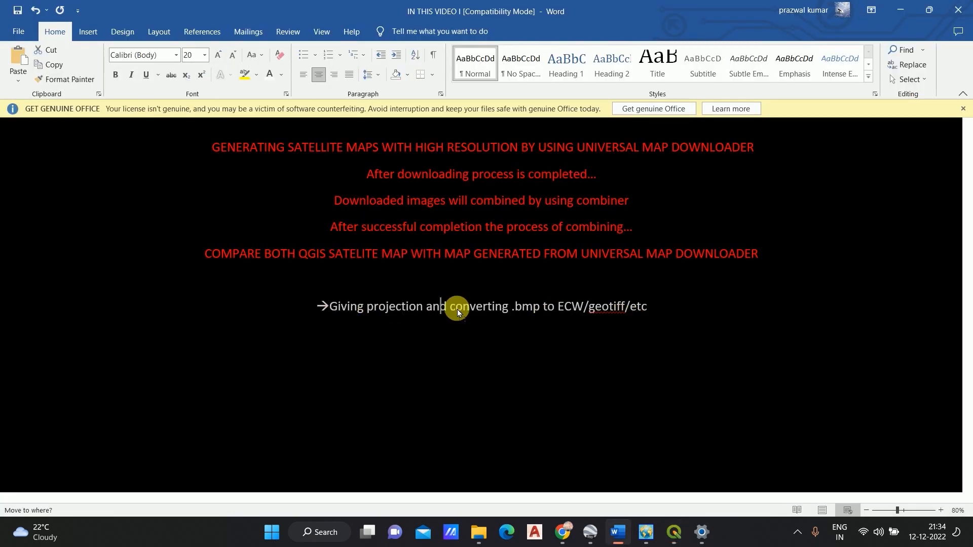
# In the Word document, color the line "Giving projection and converting .bmp to ECW/geotiff/etc" red.
pyautogui.click(544, 309)
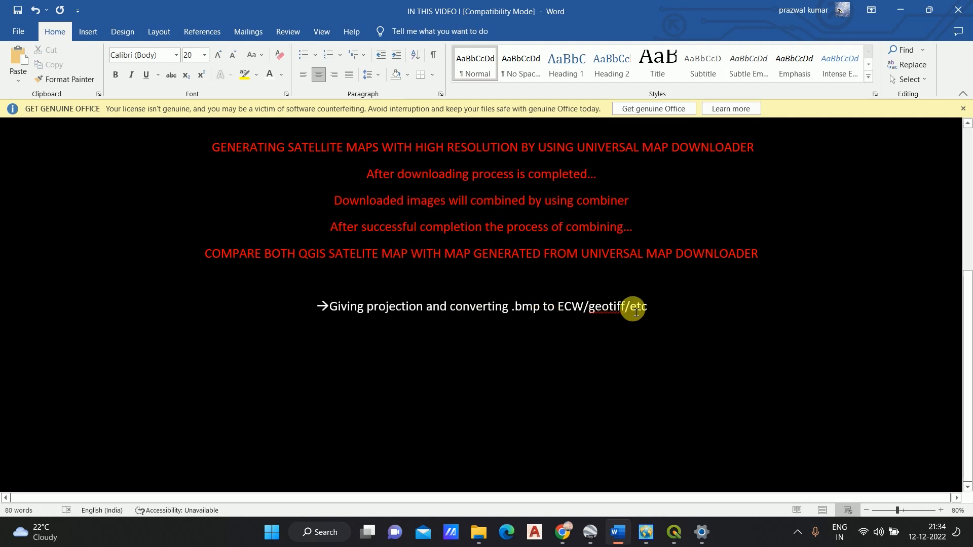
pyautogui.moveTo(326, 315); pyautogui.dragTo(319, 311)
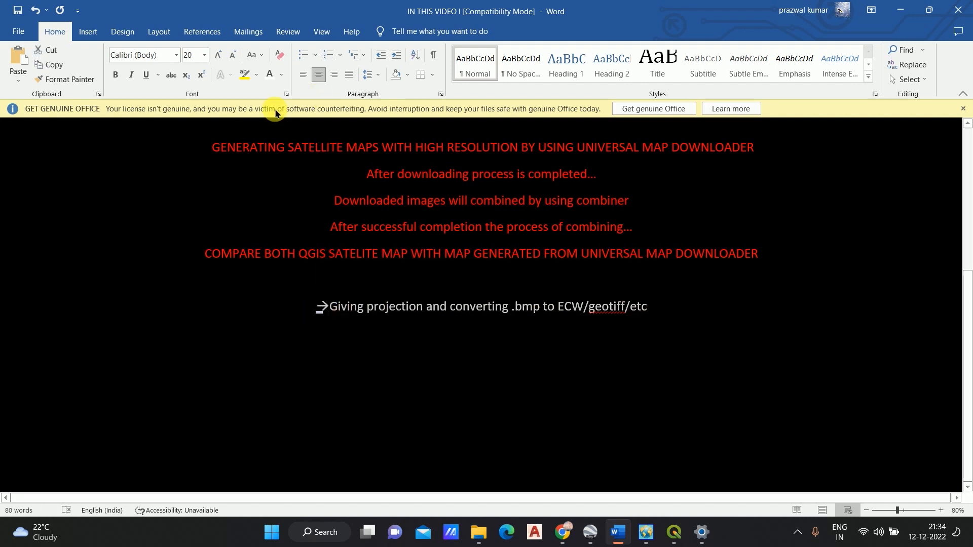
pyautogui.click(282, 75)
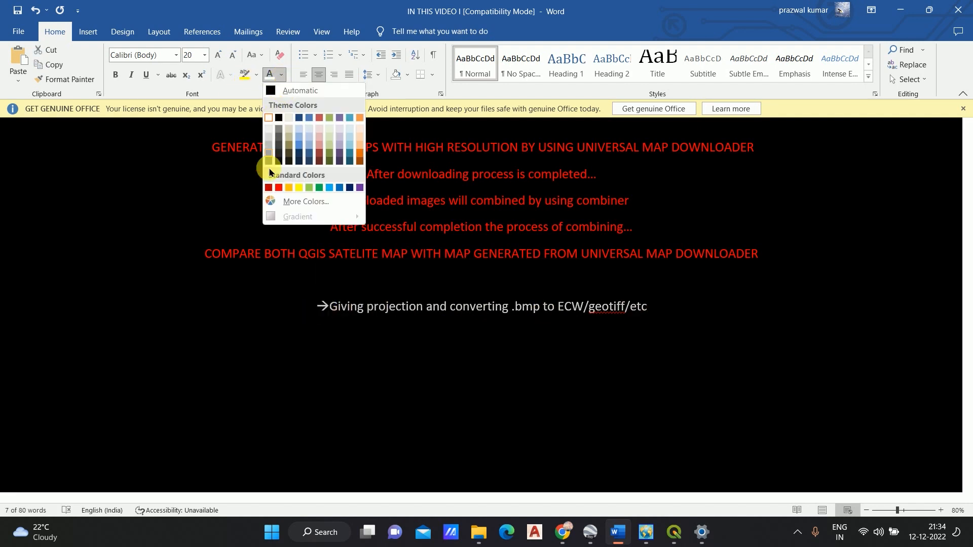
pyautogui.click(279, 192)
pyautogui.click(467, 332)
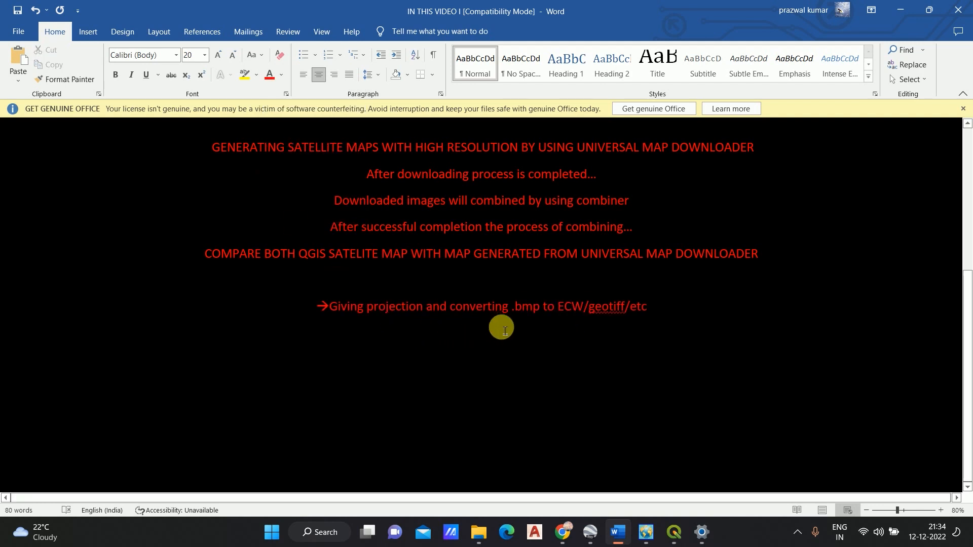
# Minimize the Word and RAVIMETLA_combined_ folder windows and launch Global Mapper 19 (64-bit).
pyautogui.click(900, 10)
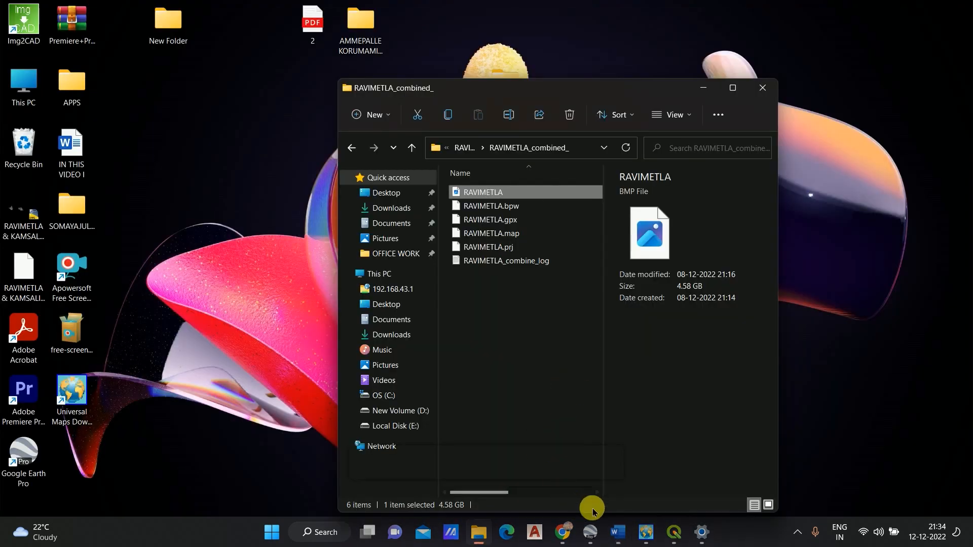
pyautogui.click(706, 88)
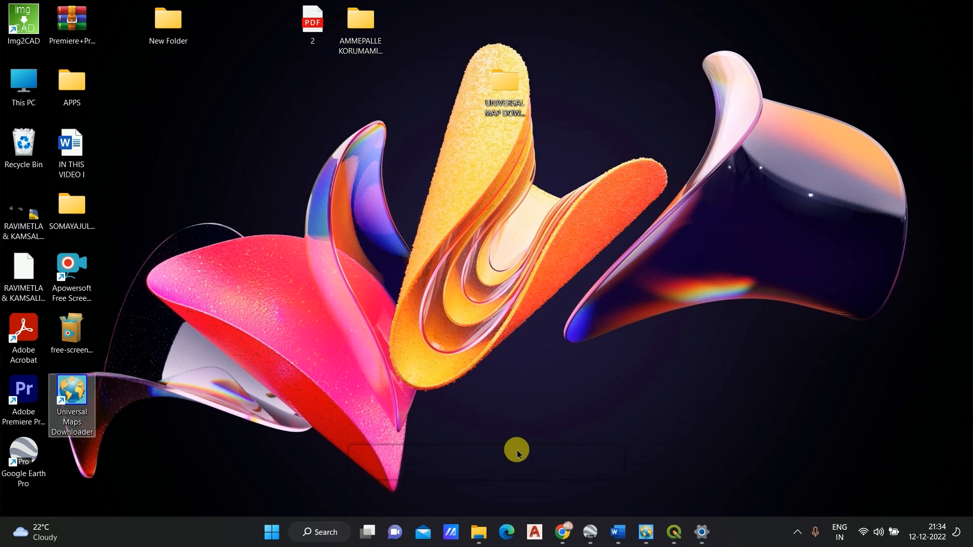
pyautogui.press('super')
pyautogui.write('glo')
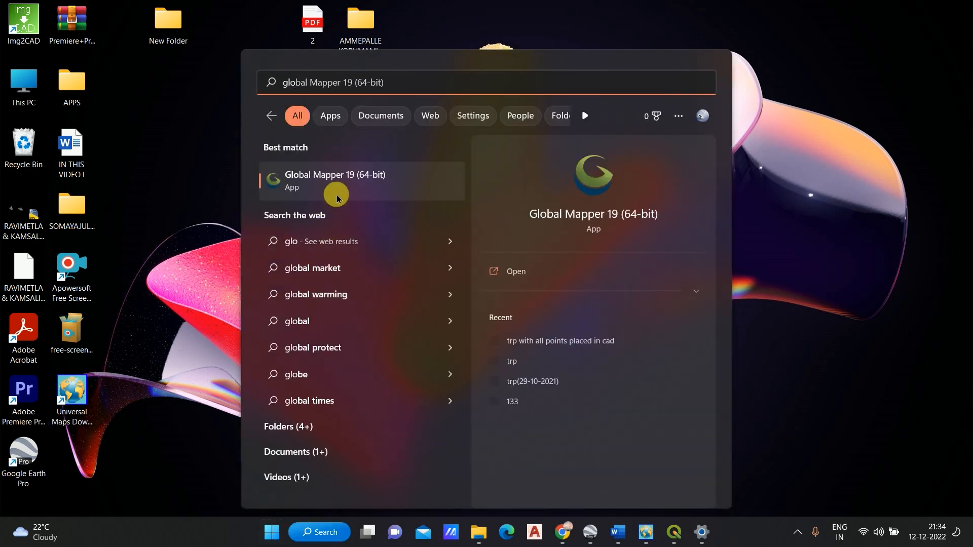
pyautogui.click(339, 196)
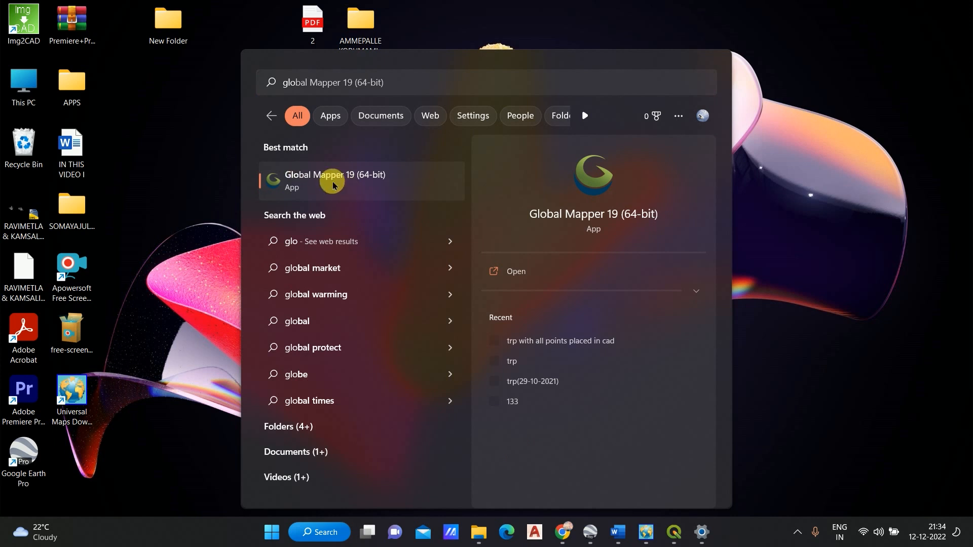
pyautogui.click(361, 176)
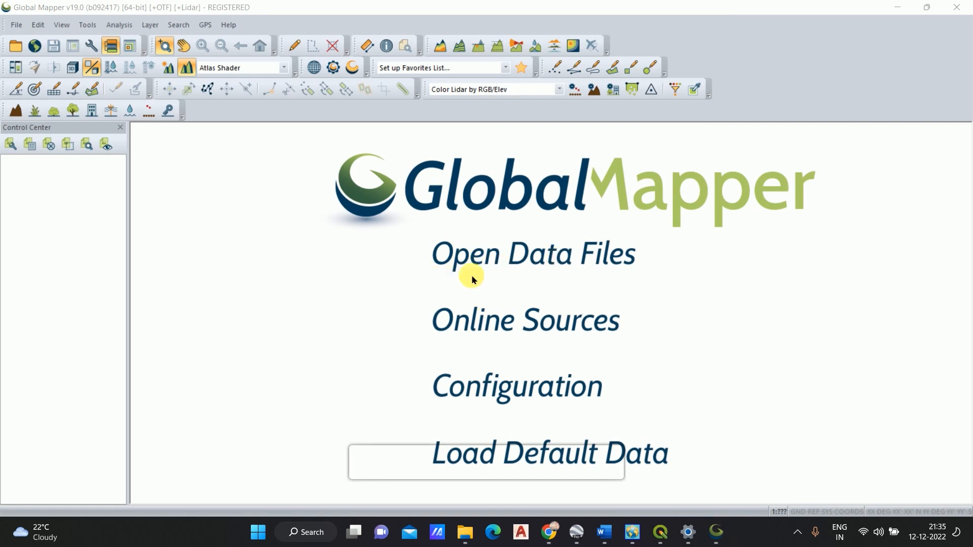
# Open the RAVIMETLA BMP file from the RAVIMETLA_combined folder in Global Mapper.
pyautogui.click(525, 265)
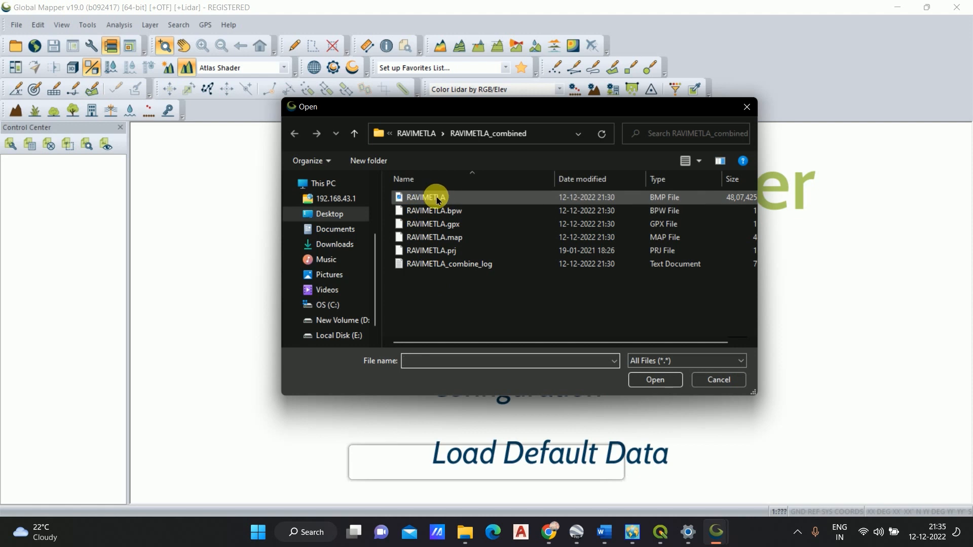
pyautogui.click(441, 202)
pyautogui.click(645, 378)
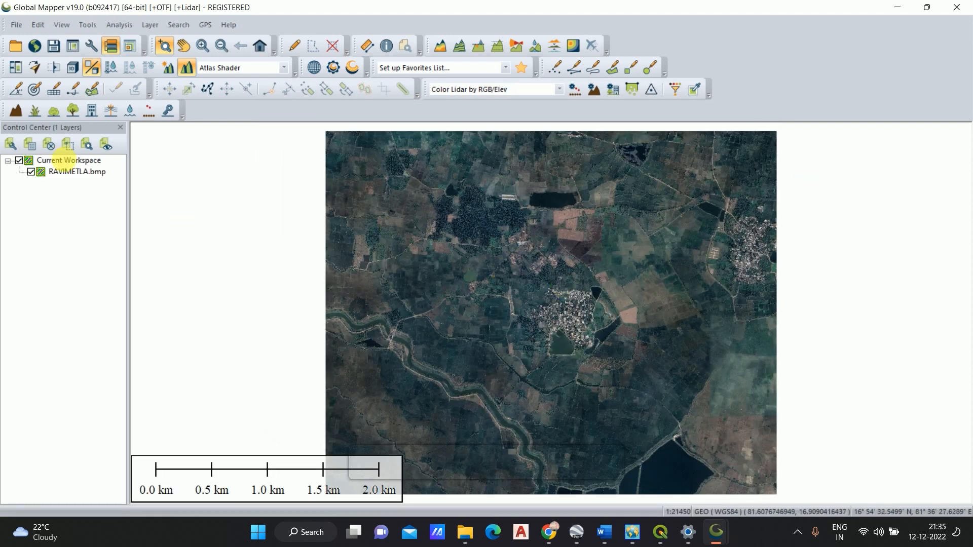
# Configure the projection as UTM, zone 44 Northern Hemisphere, with WGS84 datum and meters as planar units.
pyautogui.click(72, 175)
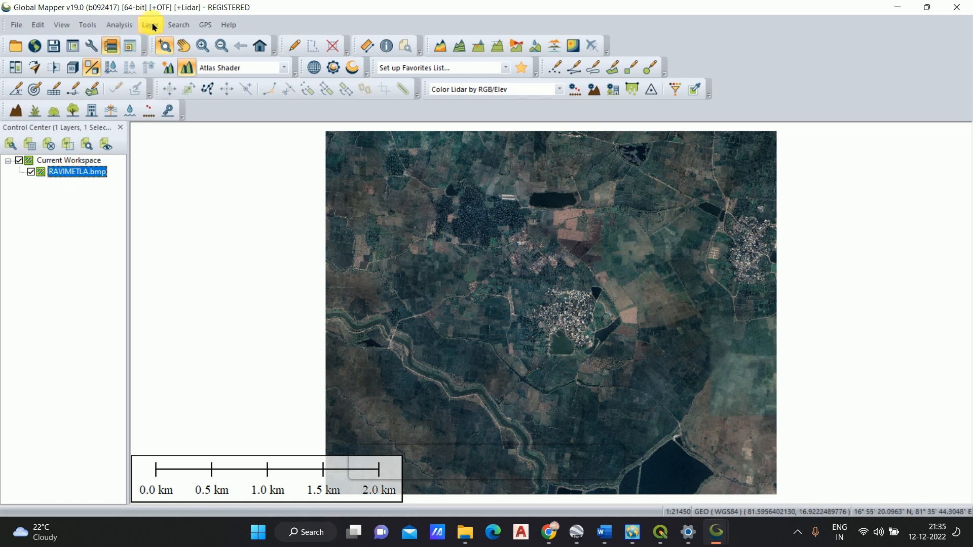
pyautogui.click(90, 25)
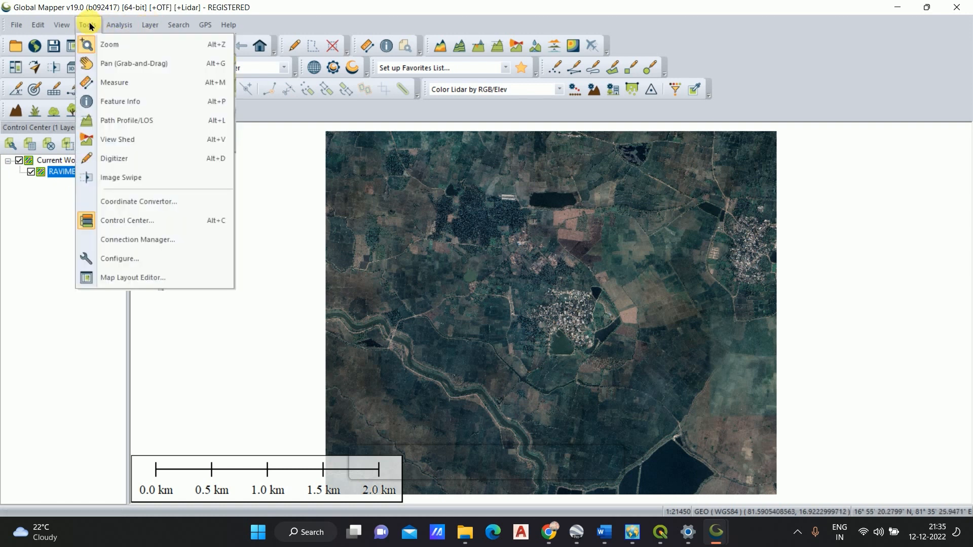
pyautogui.click(90, 258)
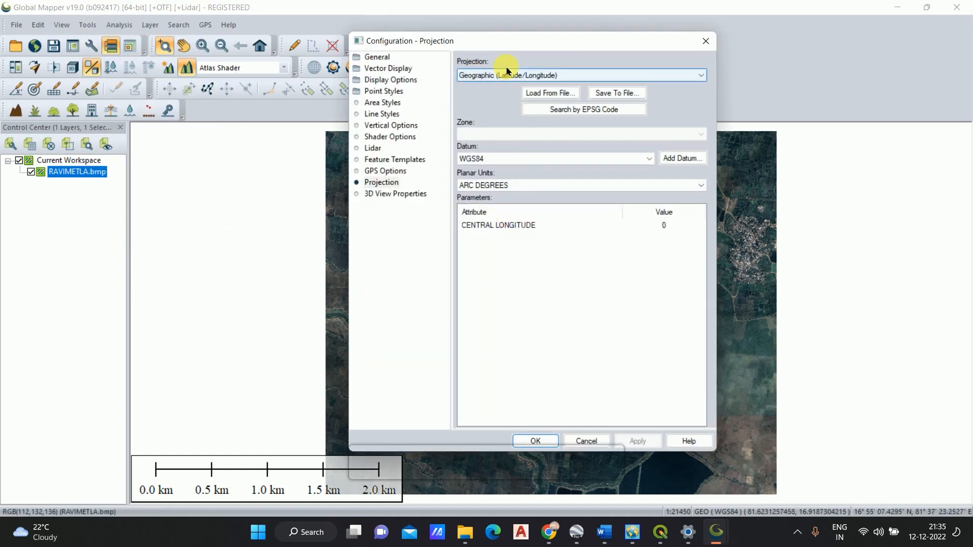
pyautogui.click(493, 76)
pyautogui.scroll(-10, 499, 244)
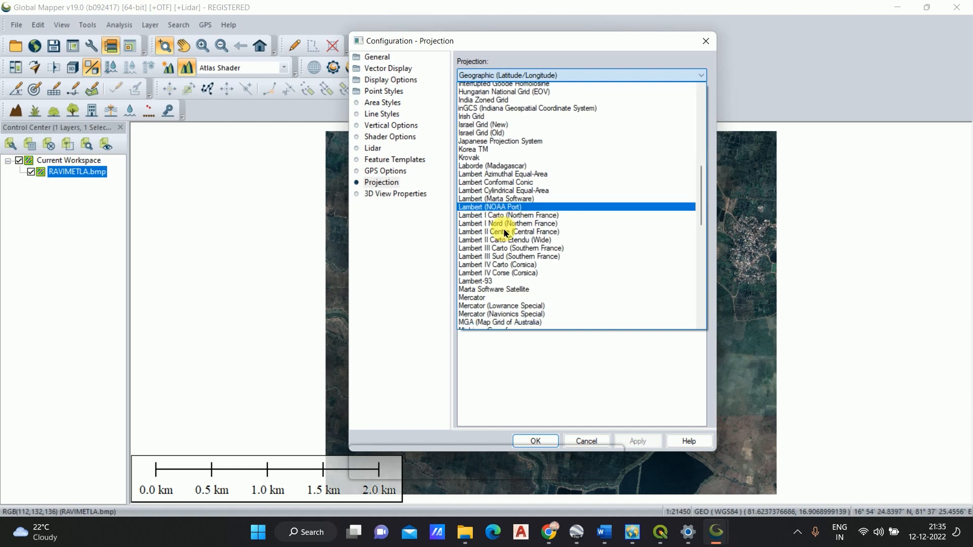
pyautogui.scroll(-12, 496, 257)
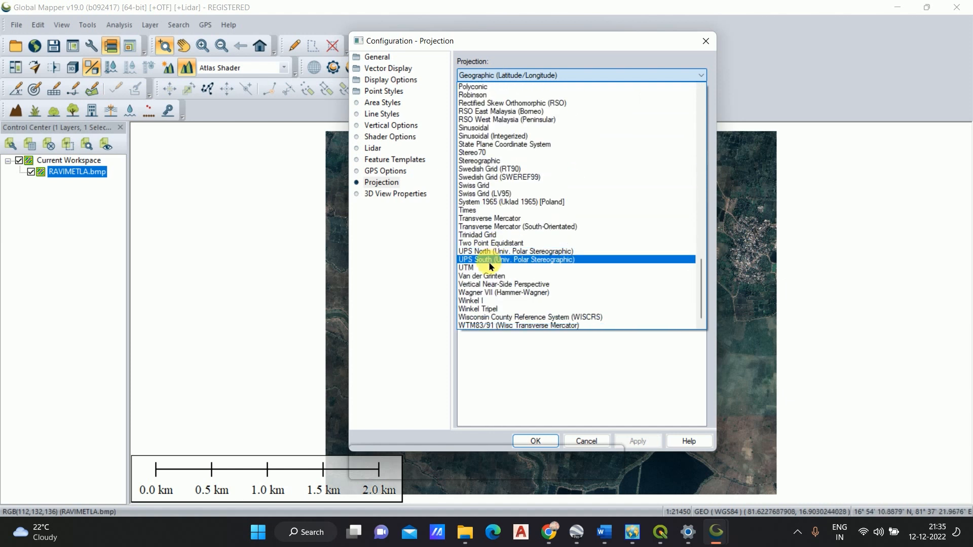
pyautogui.click(494, 270)
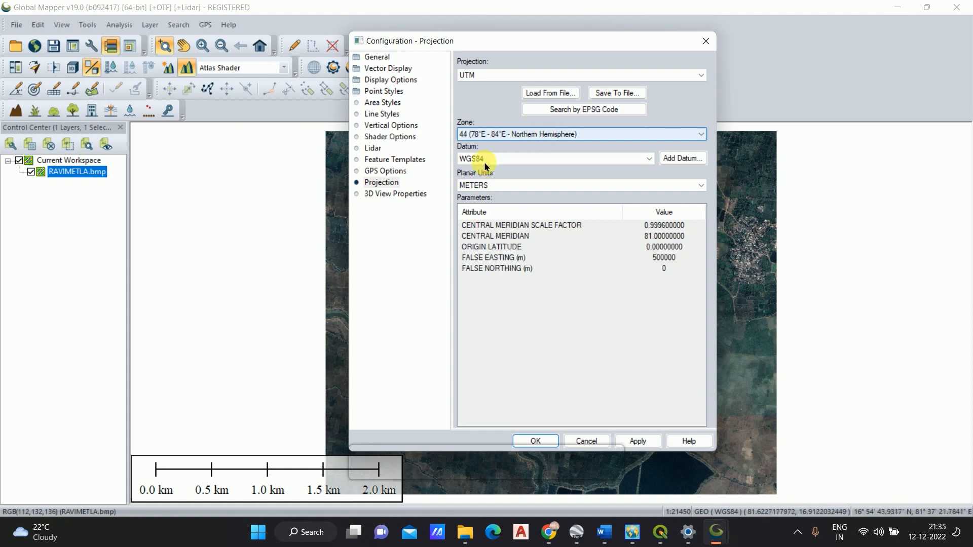
pyautogui.click(643, 441)
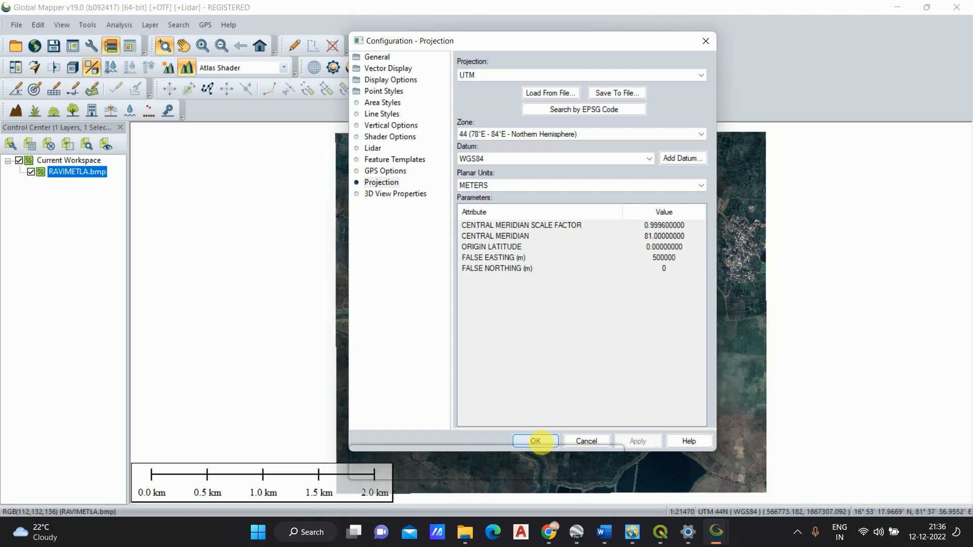
pyautogui.click(529, 441)
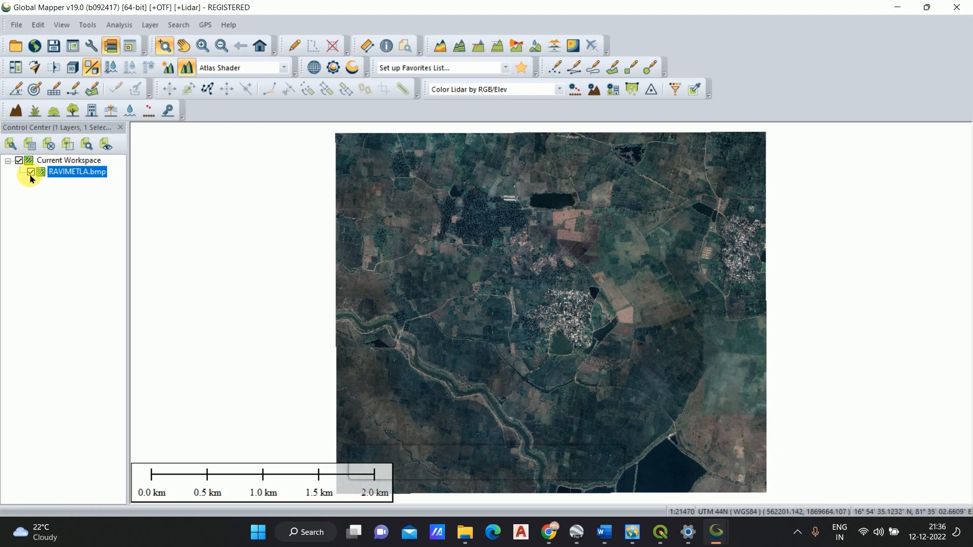
# Start exporting the RAVIMETLA.bmp layer to a new file in ECW format.
pyautogui.rightClick(74, 174)
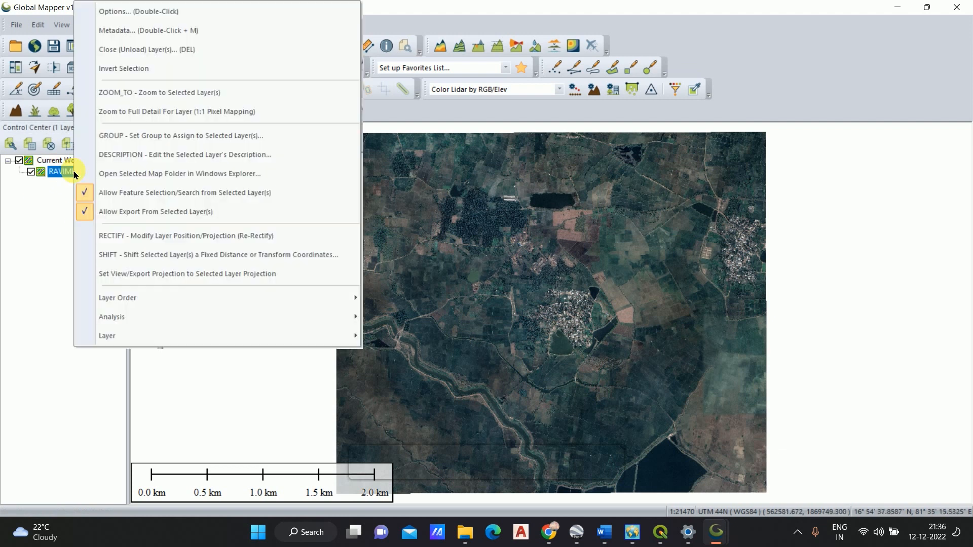
pyautogui.moveTo(326, 336)
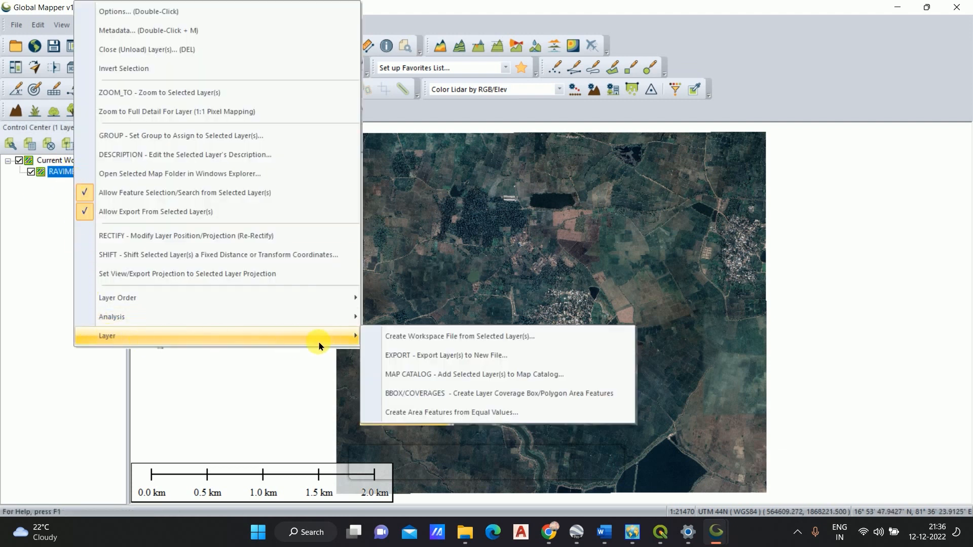
pyautogui.click(432, 359)
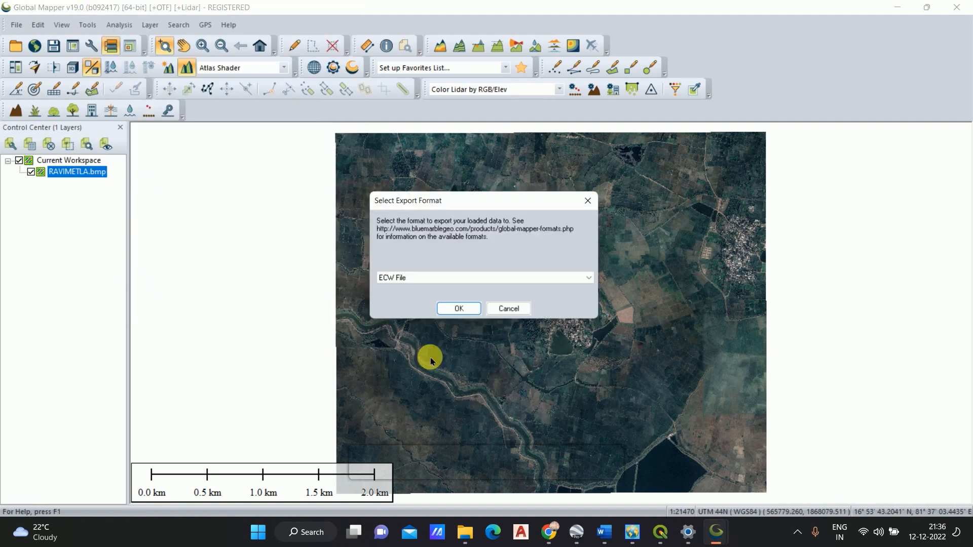
pyautogui.click(430, 283)
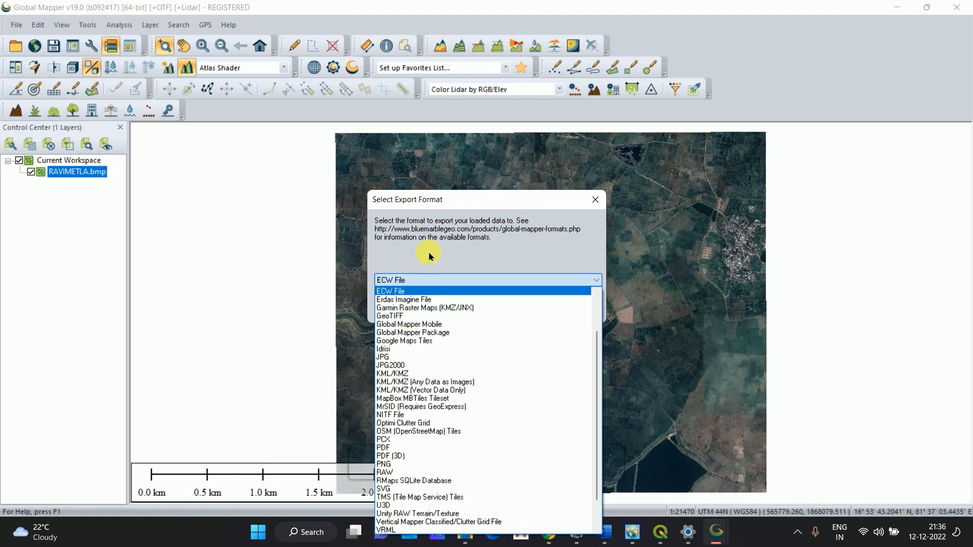
pyautogui.click(407, 279)
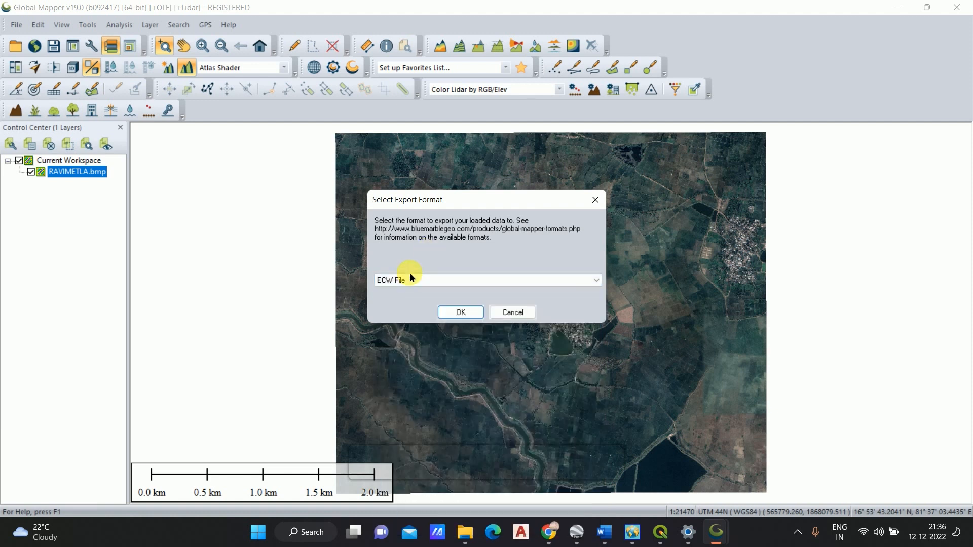
pyautogui.click(459, 311)
# Accept the ECW format and its default export options, and save the export as ravimetla_ in the RAVIMETLA folder under OFFICE WORK.
pyautogui.click(433, 340)
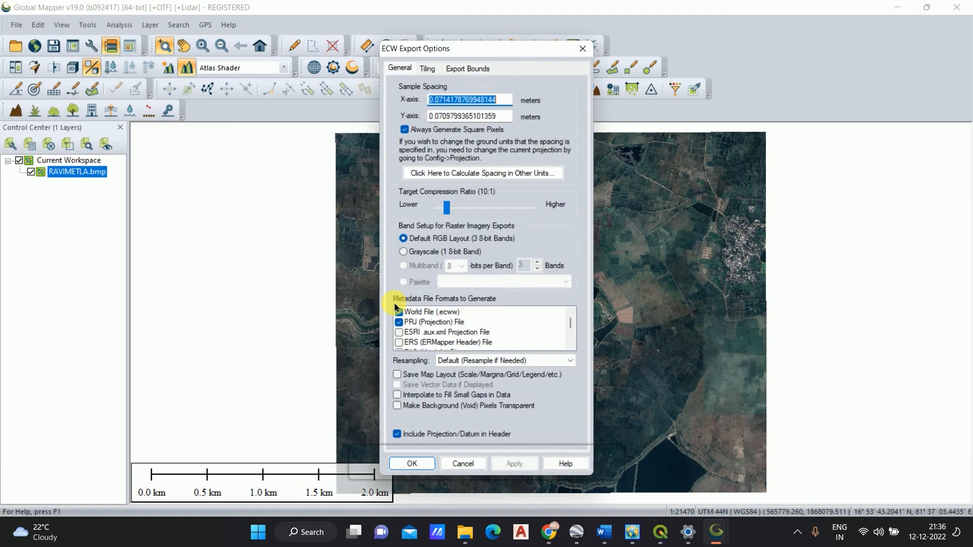
pyautogui.click(419, 462)
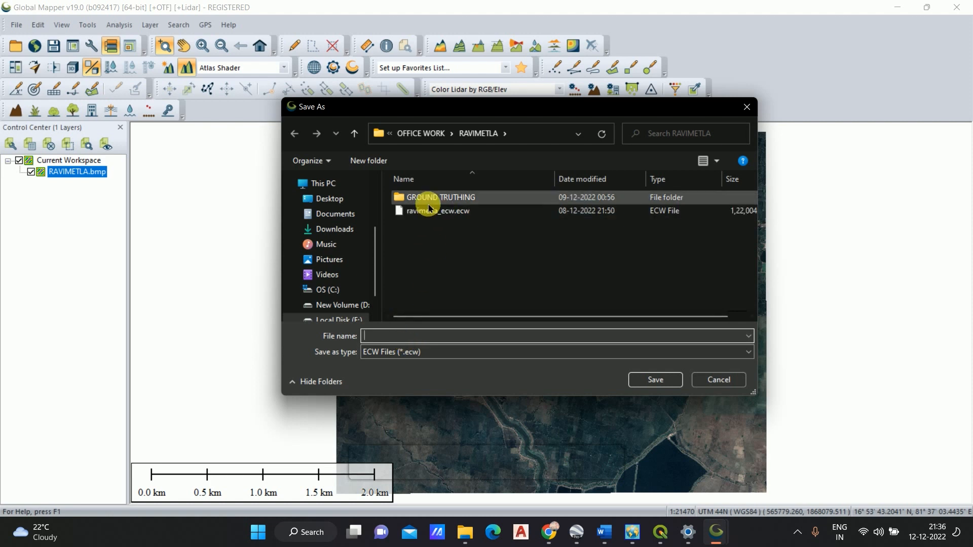
pyautogui.click(387, 337)
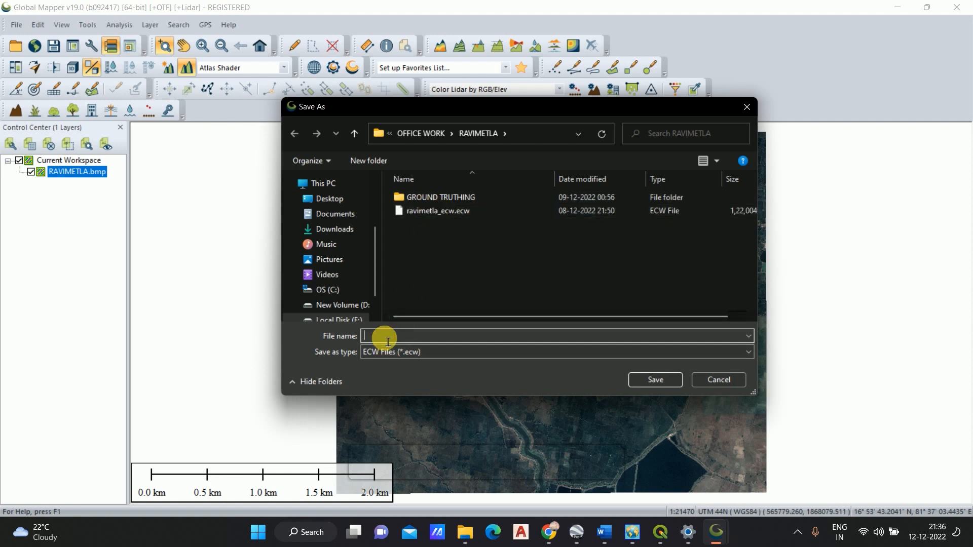
pyautogui.write('ravimet')
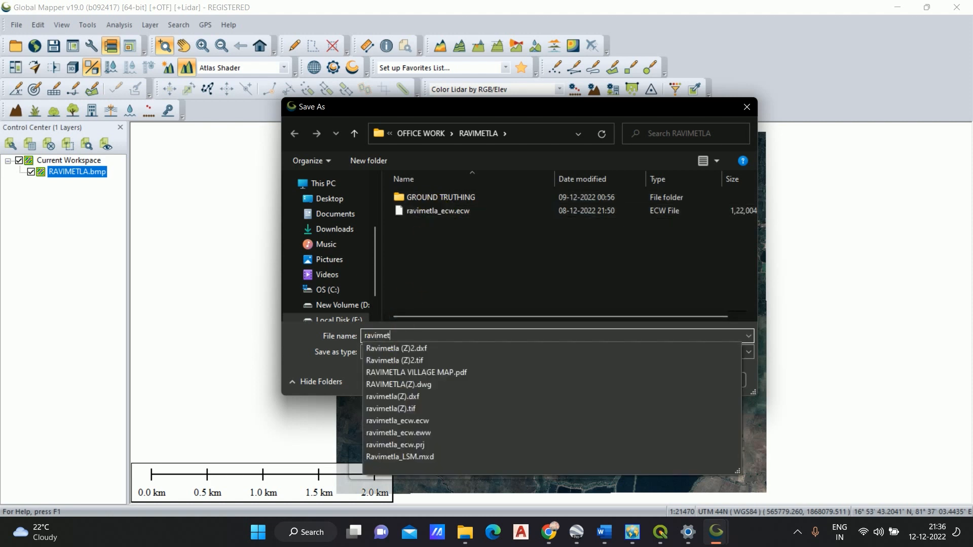
pyautogui.click(383, 337)
pyautogui.write('metla')
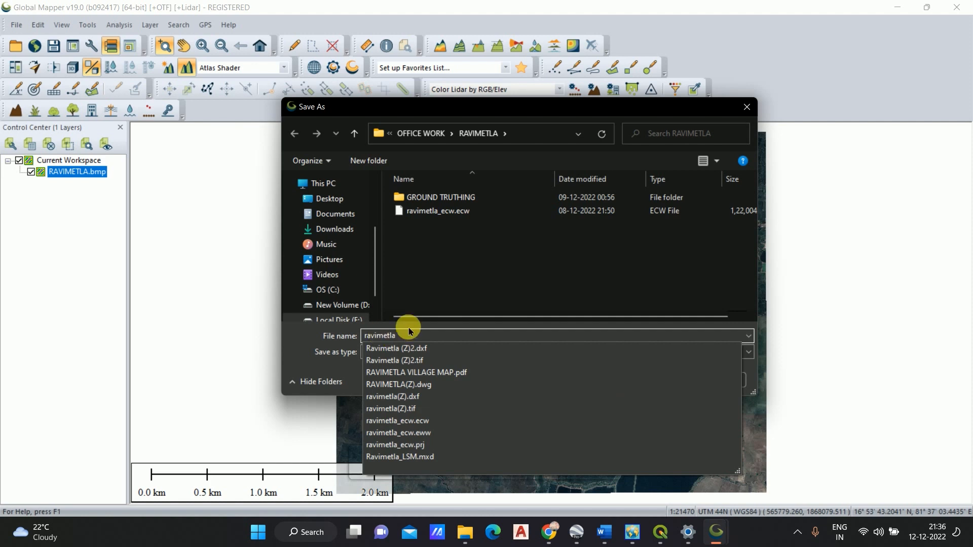
pyautogui.write('_')
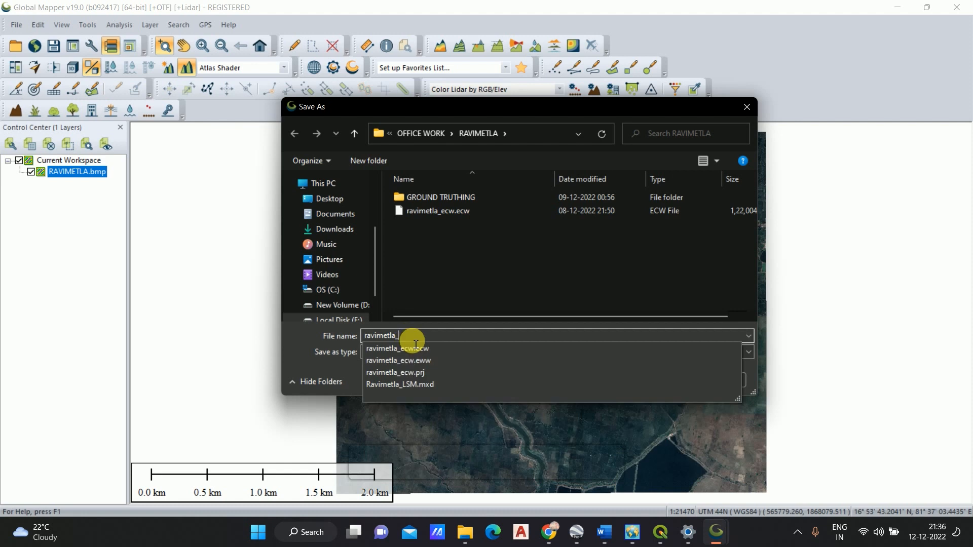
pyautogui.click(408, 304)
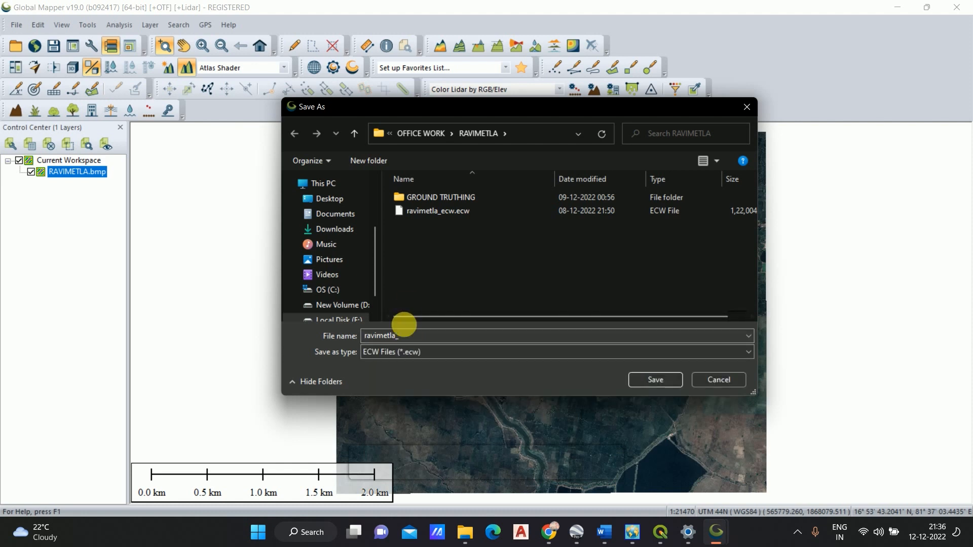
pyautogui.click(651, 380)
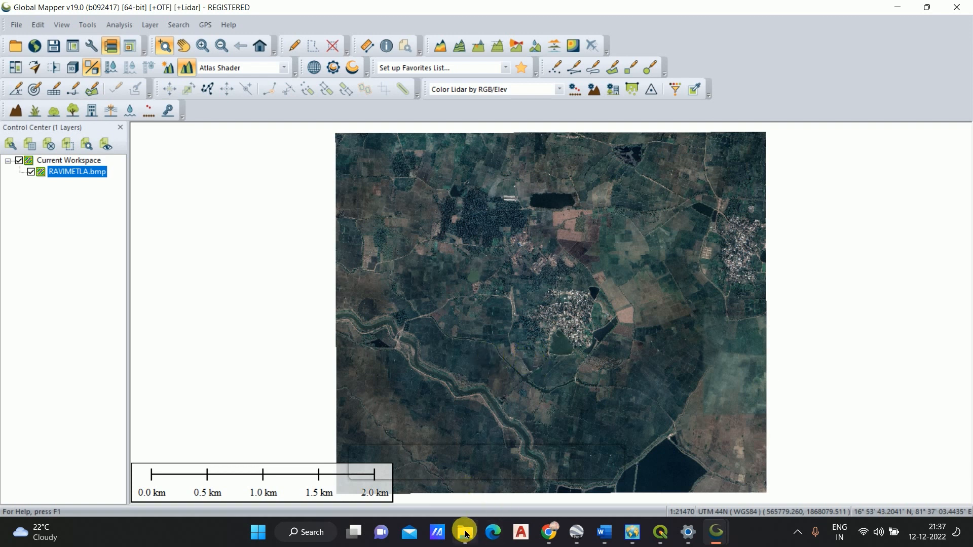
# Switch to the Word document and colour the closing lines from "That's it…" to "And do Subscribe for more lectures…." red.
pyautogui.moveTo(465, 534)
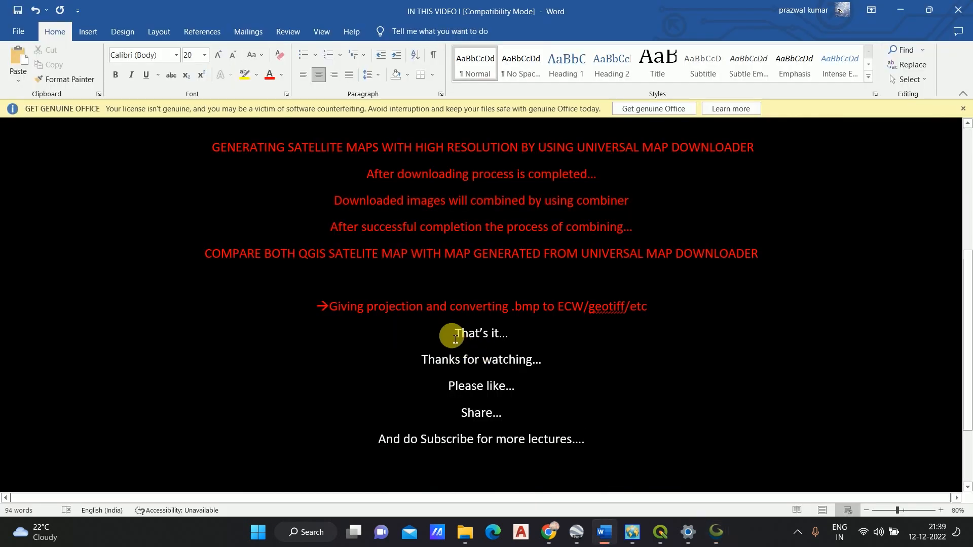
pyautogui.moveTo(596, 451); pyautogui.dragTo(596, 451)
pyautogui.click(270, 76)
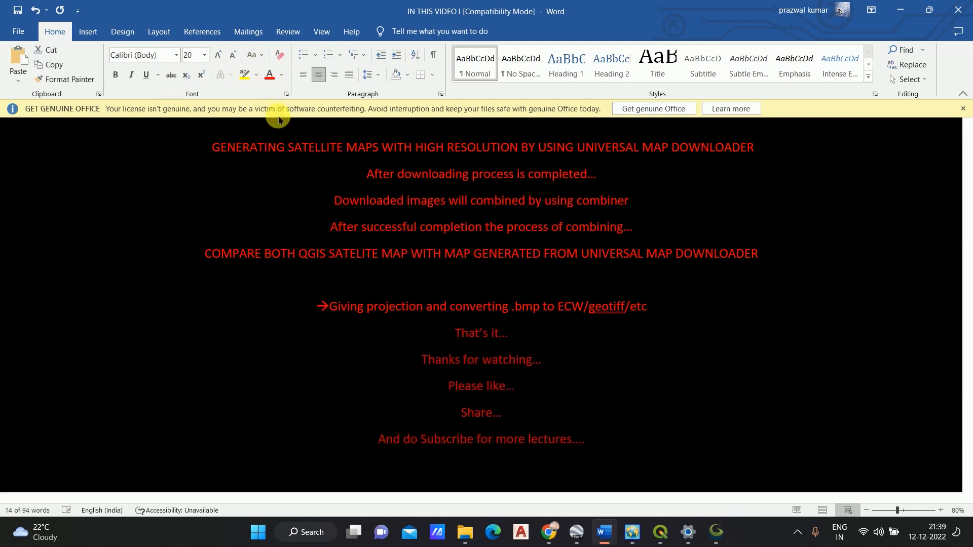
pyautogui.click(596, 450)
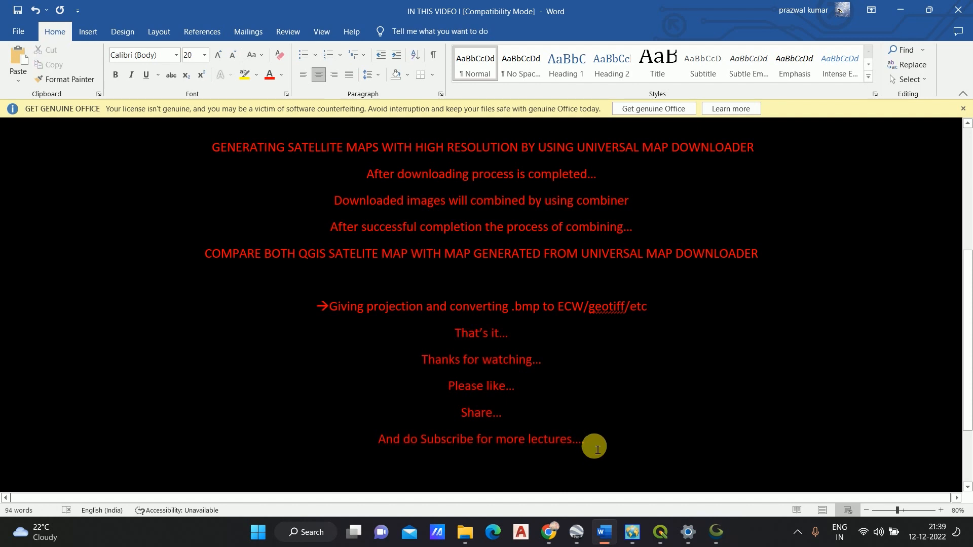